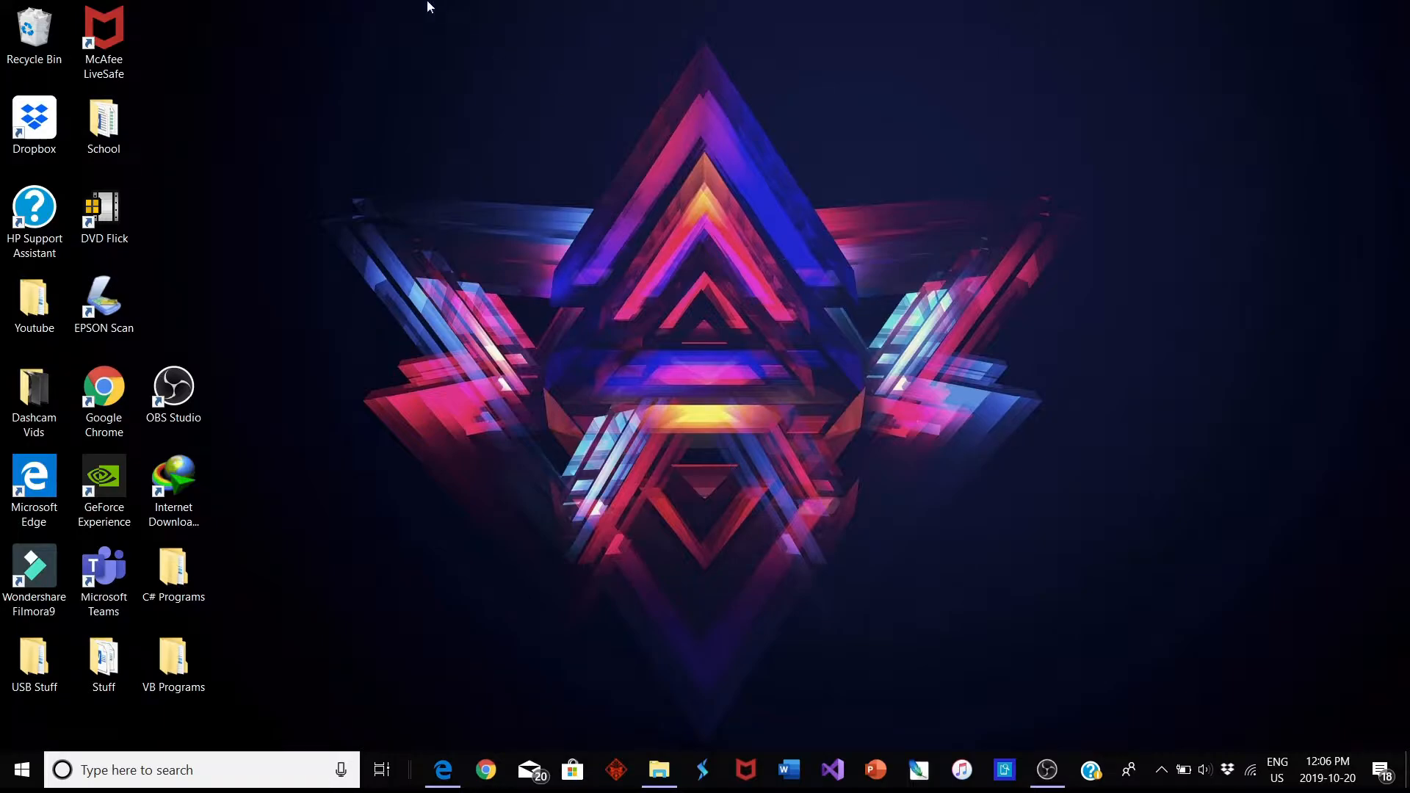
drag(428, 6, 1127, 37)
drag(308, 2, 1408, 524)
drag(459, 128, 895, 350)
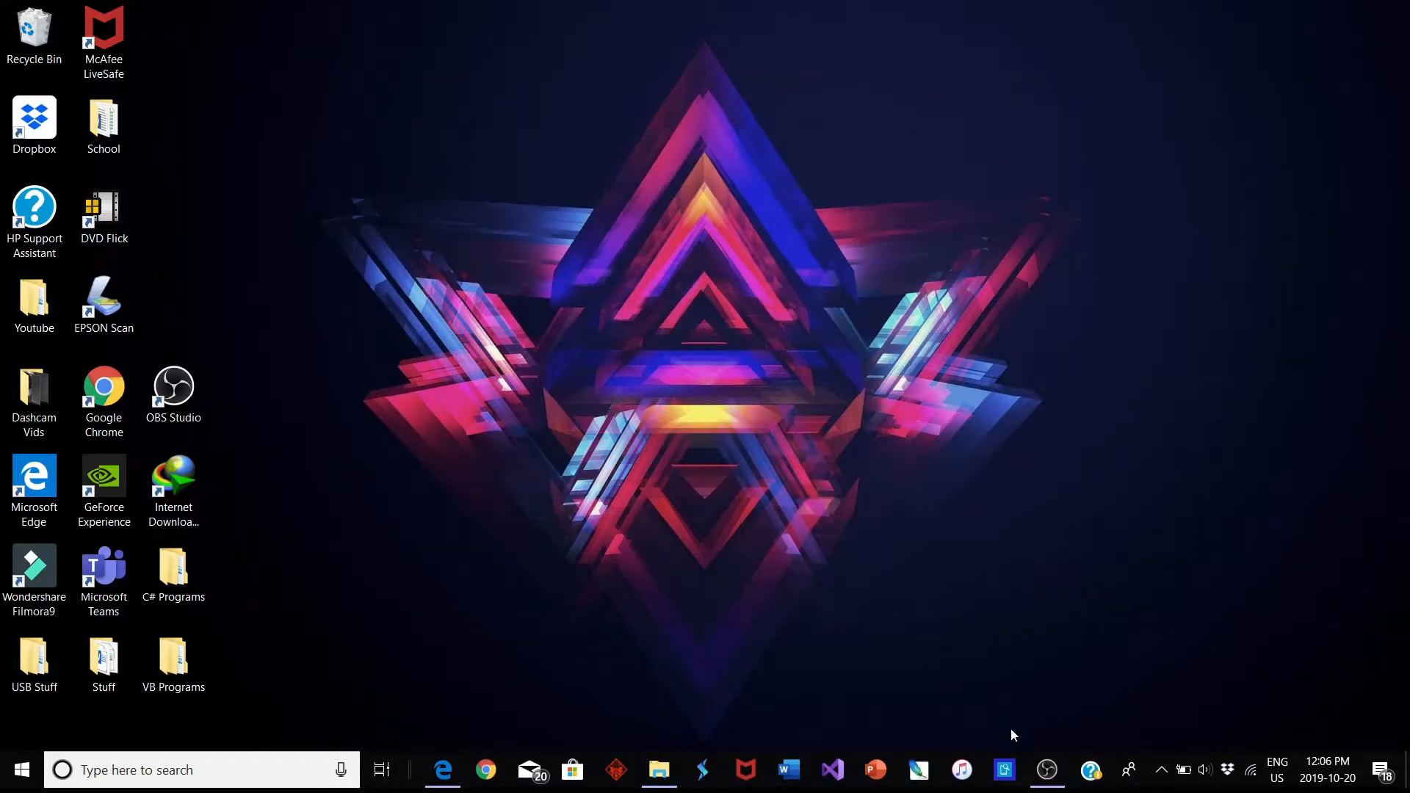
In Microsoft Edge, search Google for "obs download" and view the OBS: Open Broadcaster Software website, closing the browser when done
click(443, 769)
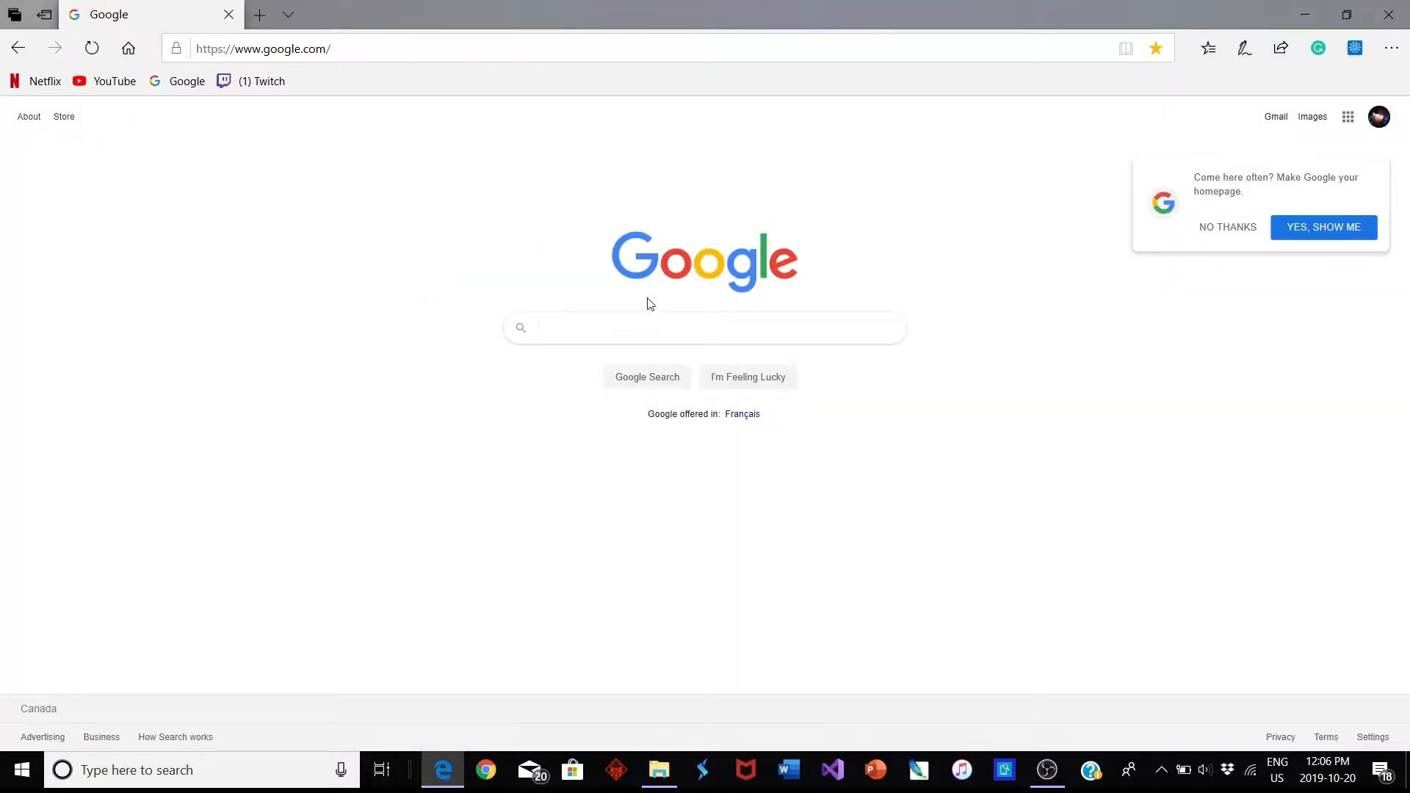
text(obs doan)
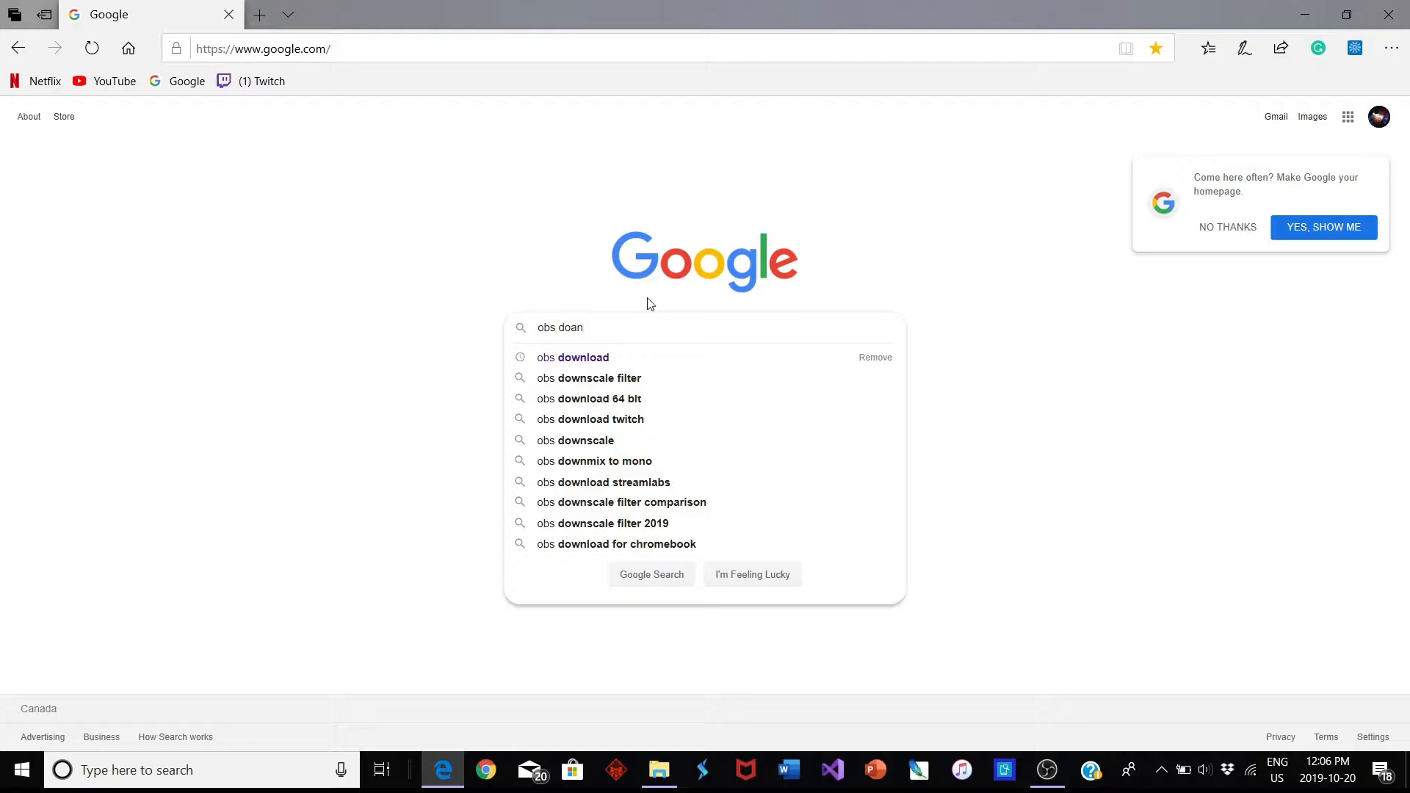
key(Down)
key(Return)
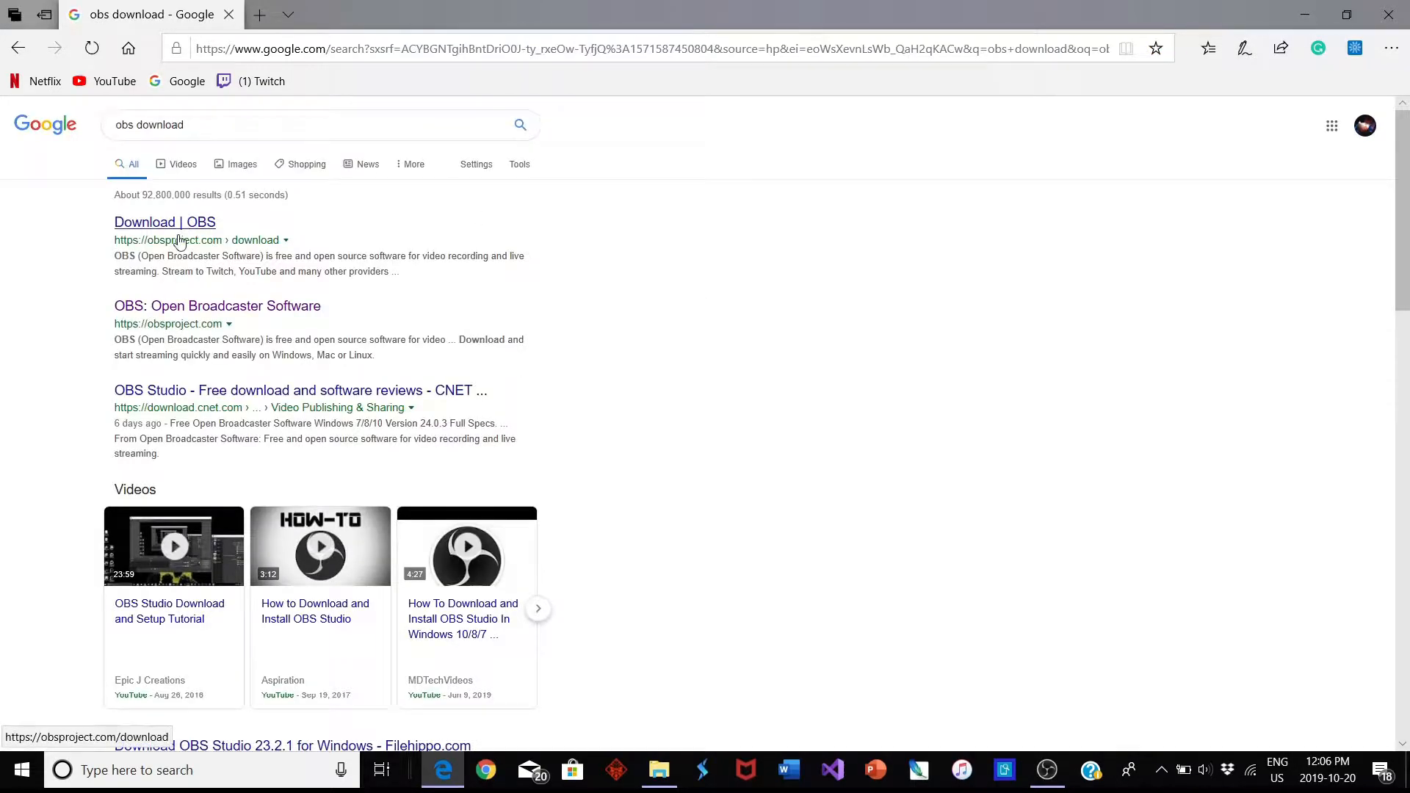
click(177, 307)
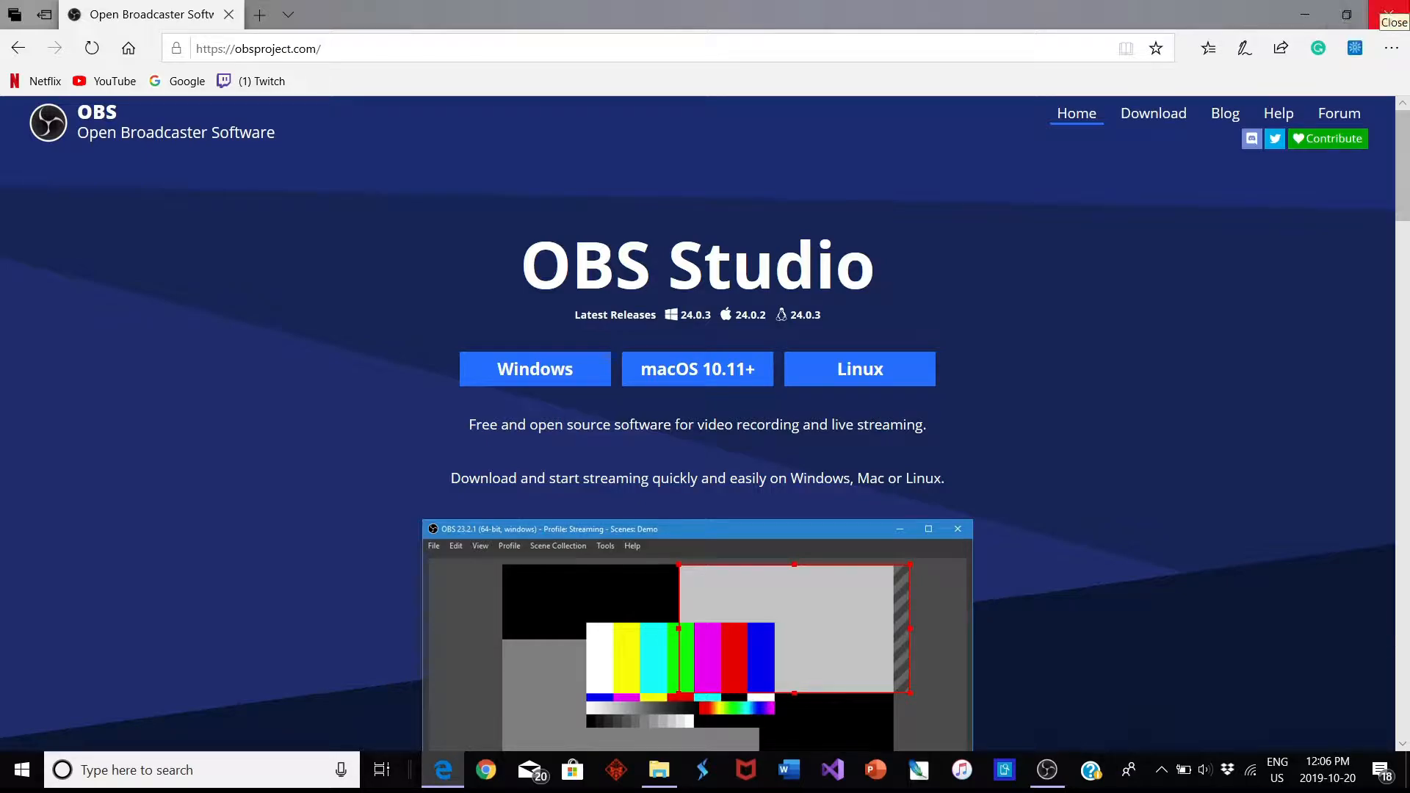
click(1390, 13)
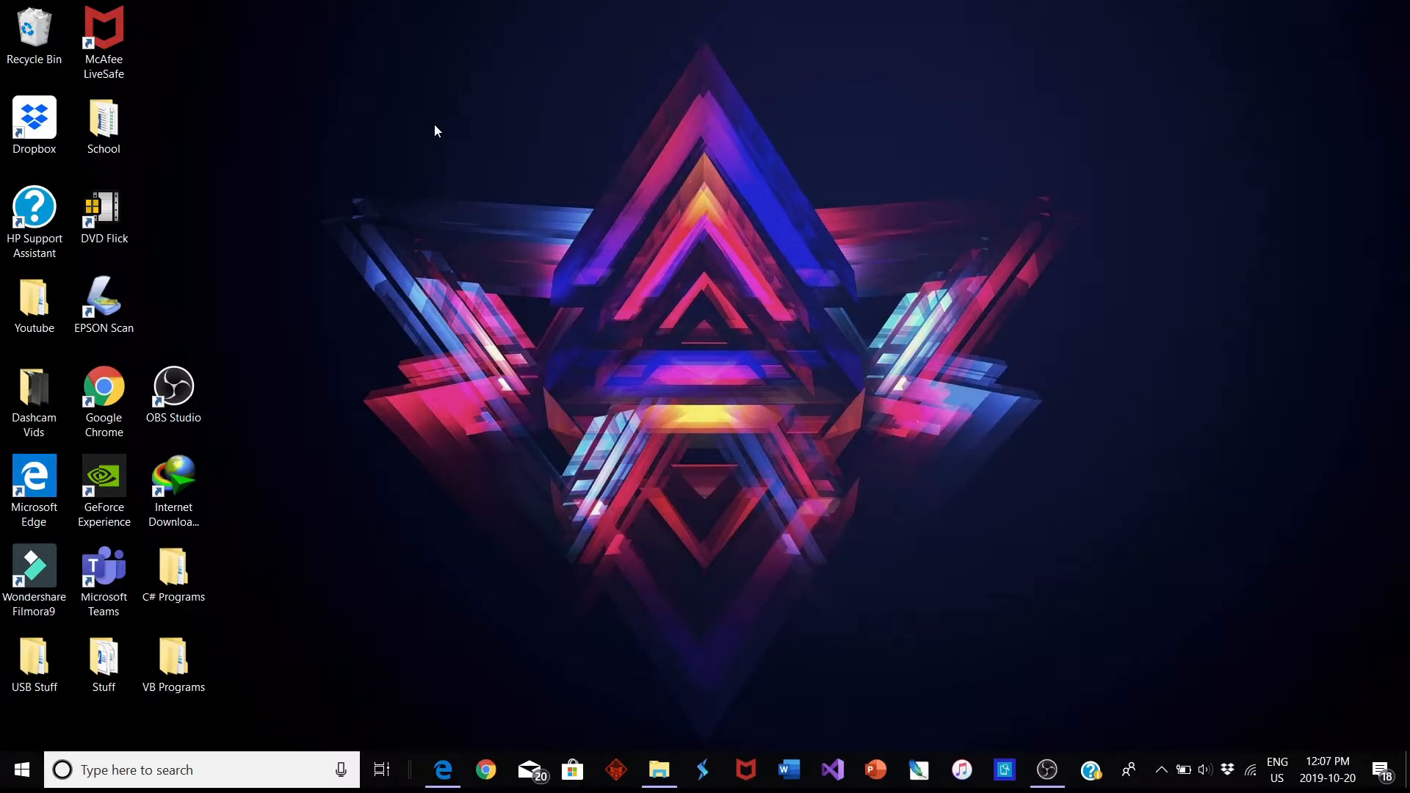
Switch to OBS Studio and view the dialog for creating a Display Capture source without adding one
click(1047, 770)
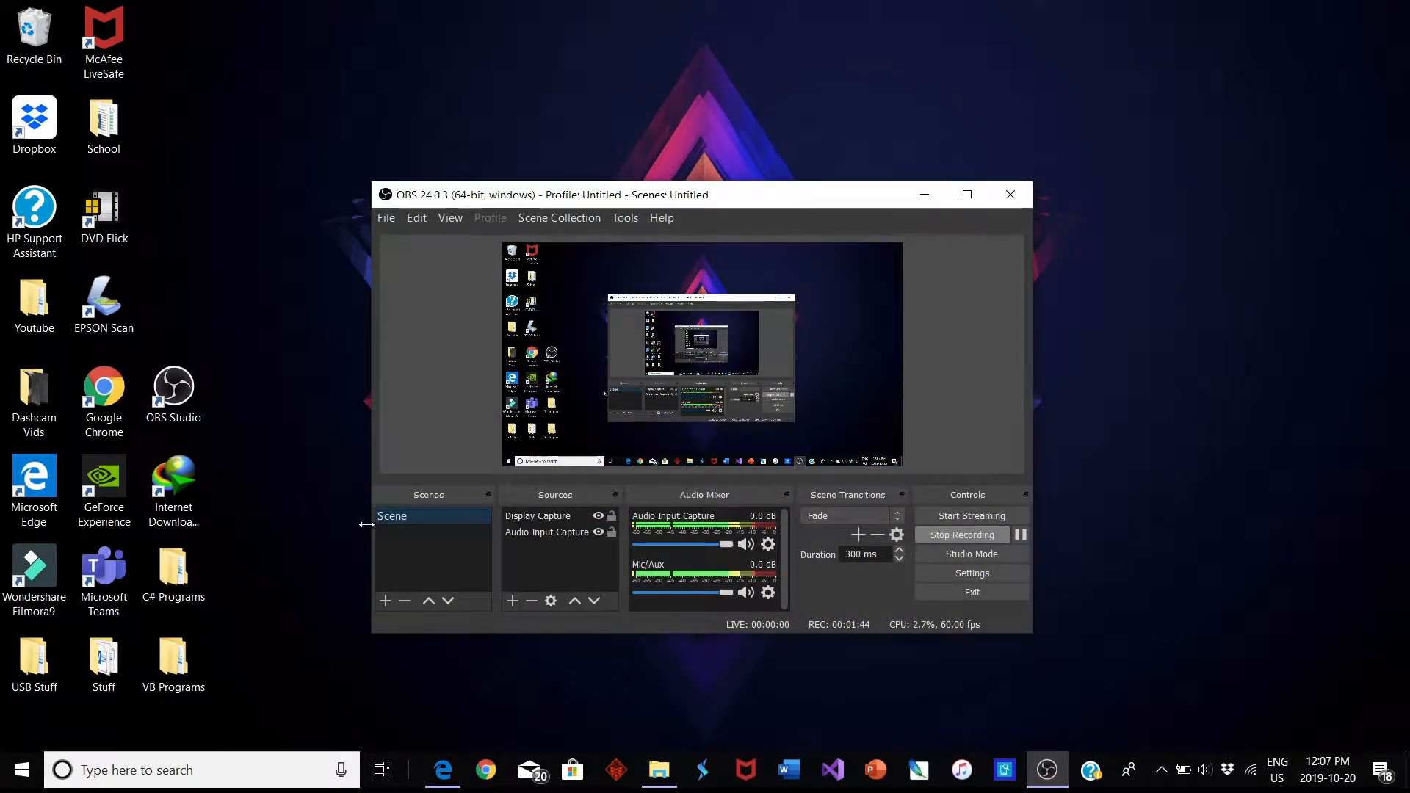
click(514, 600)
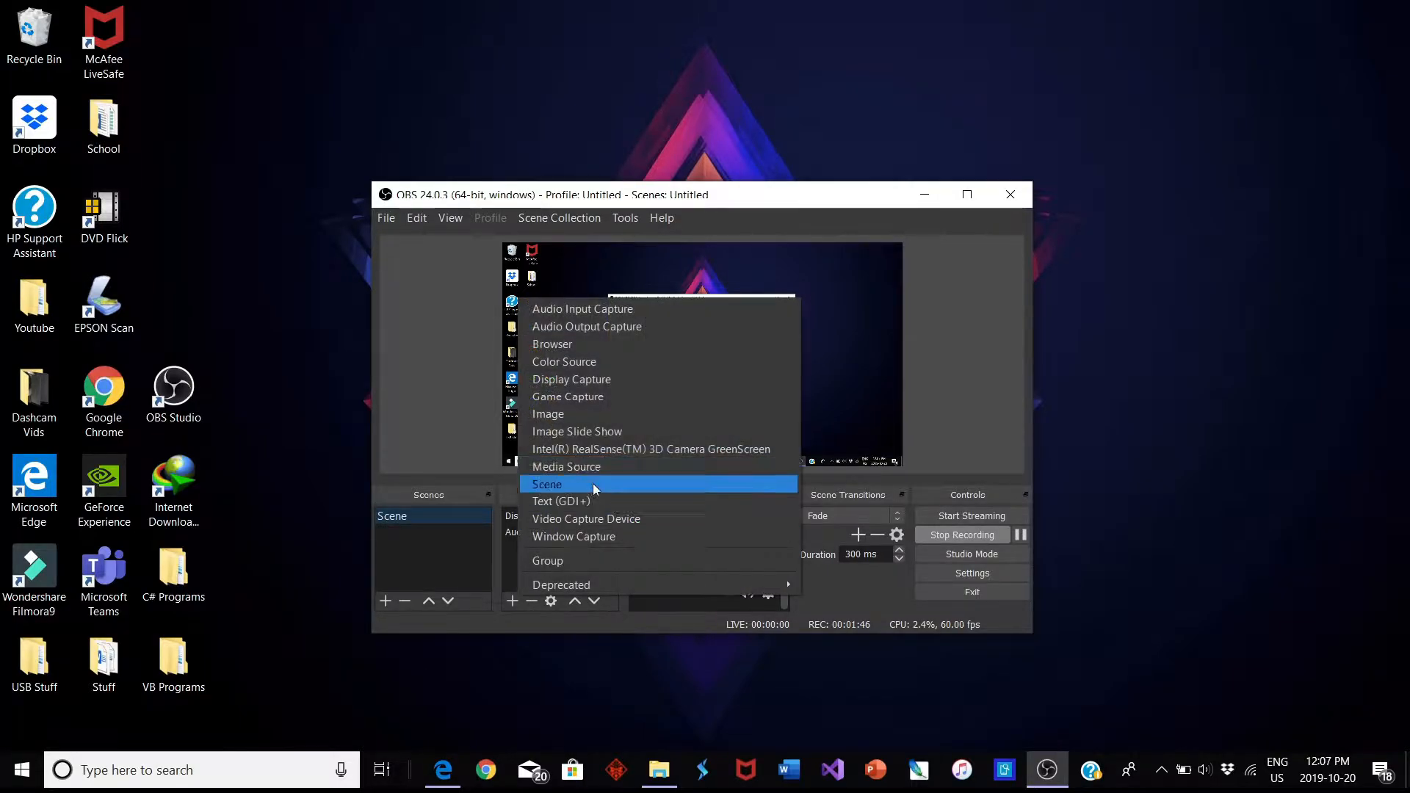
click(557, 385)
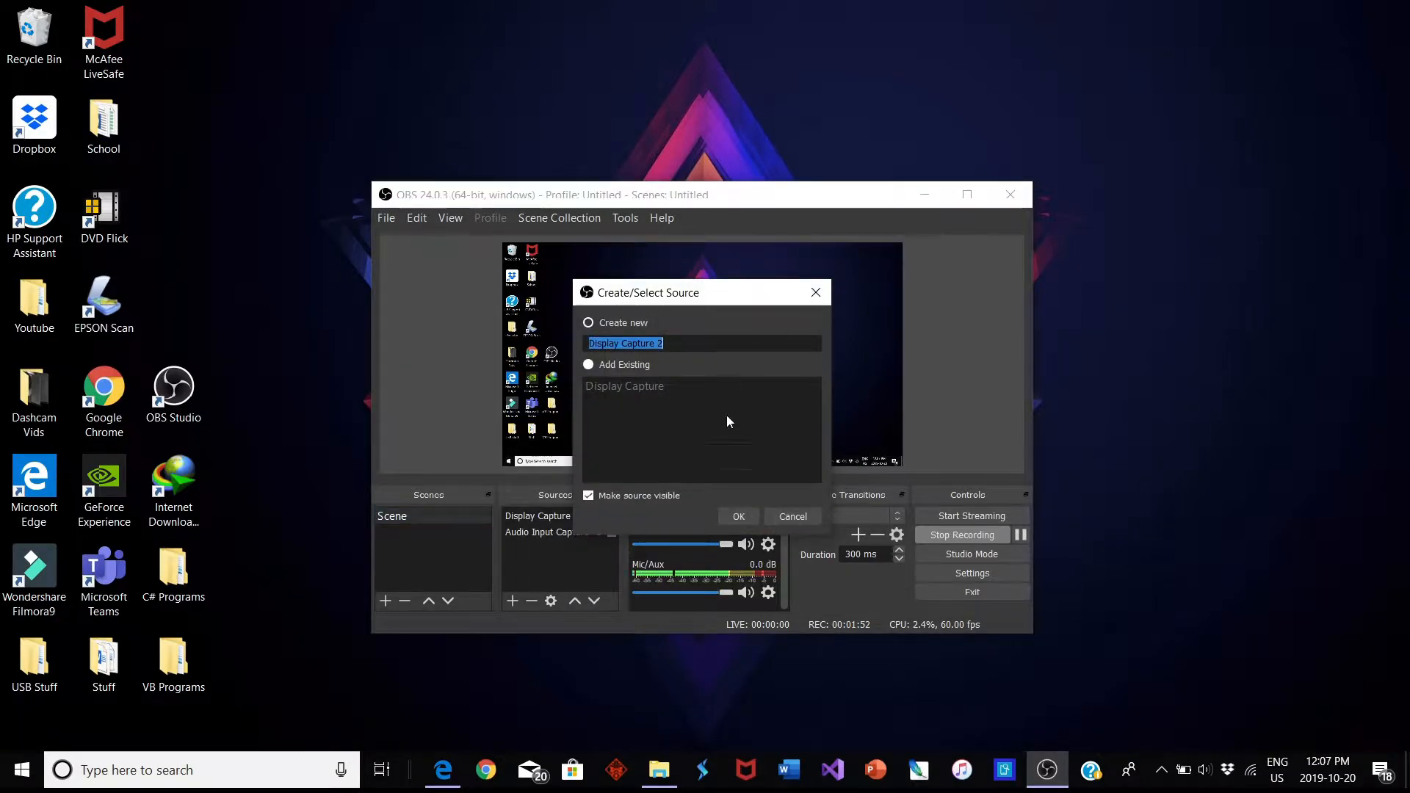
click(803, 517)
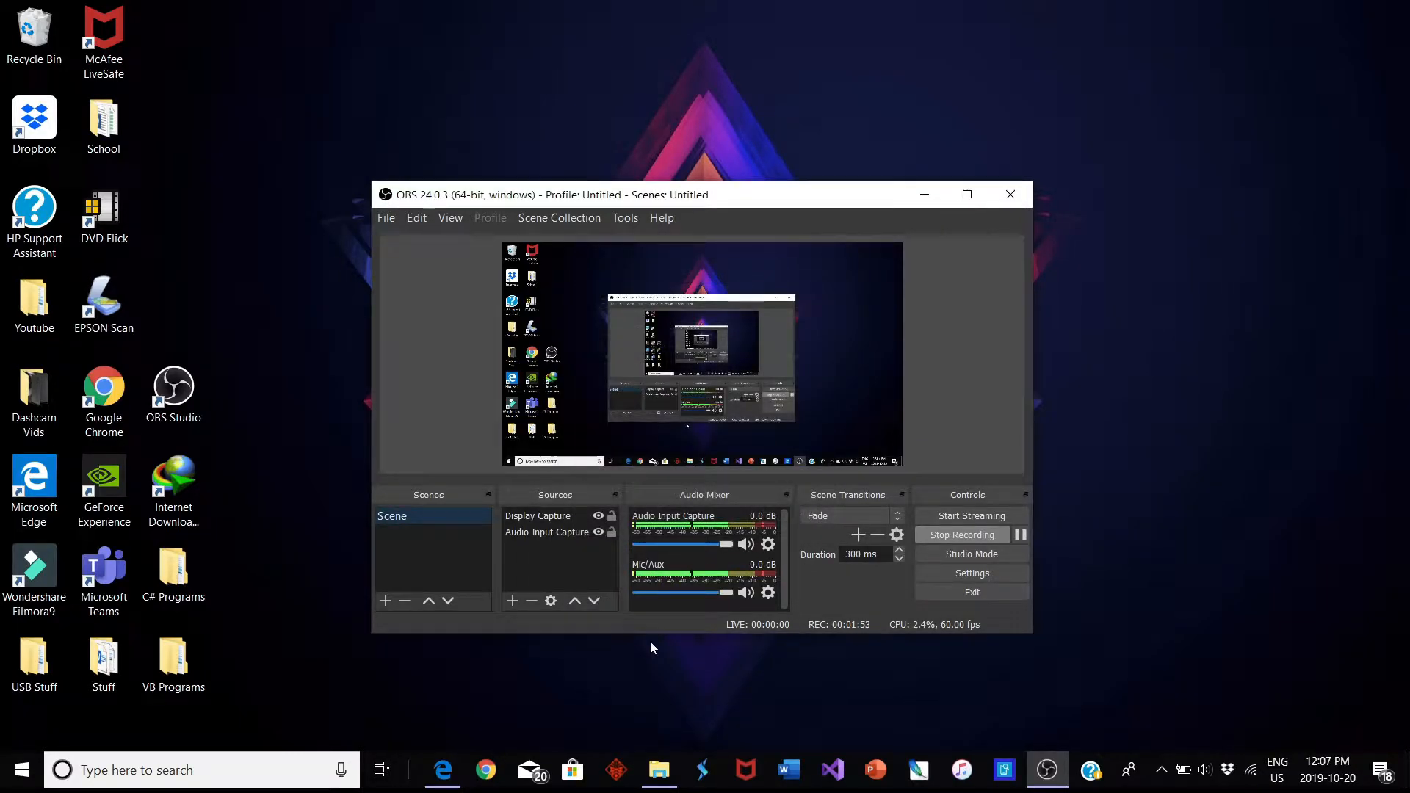
View the dialog for creating an Audio Input Capture source without adding one
click(518, 599)
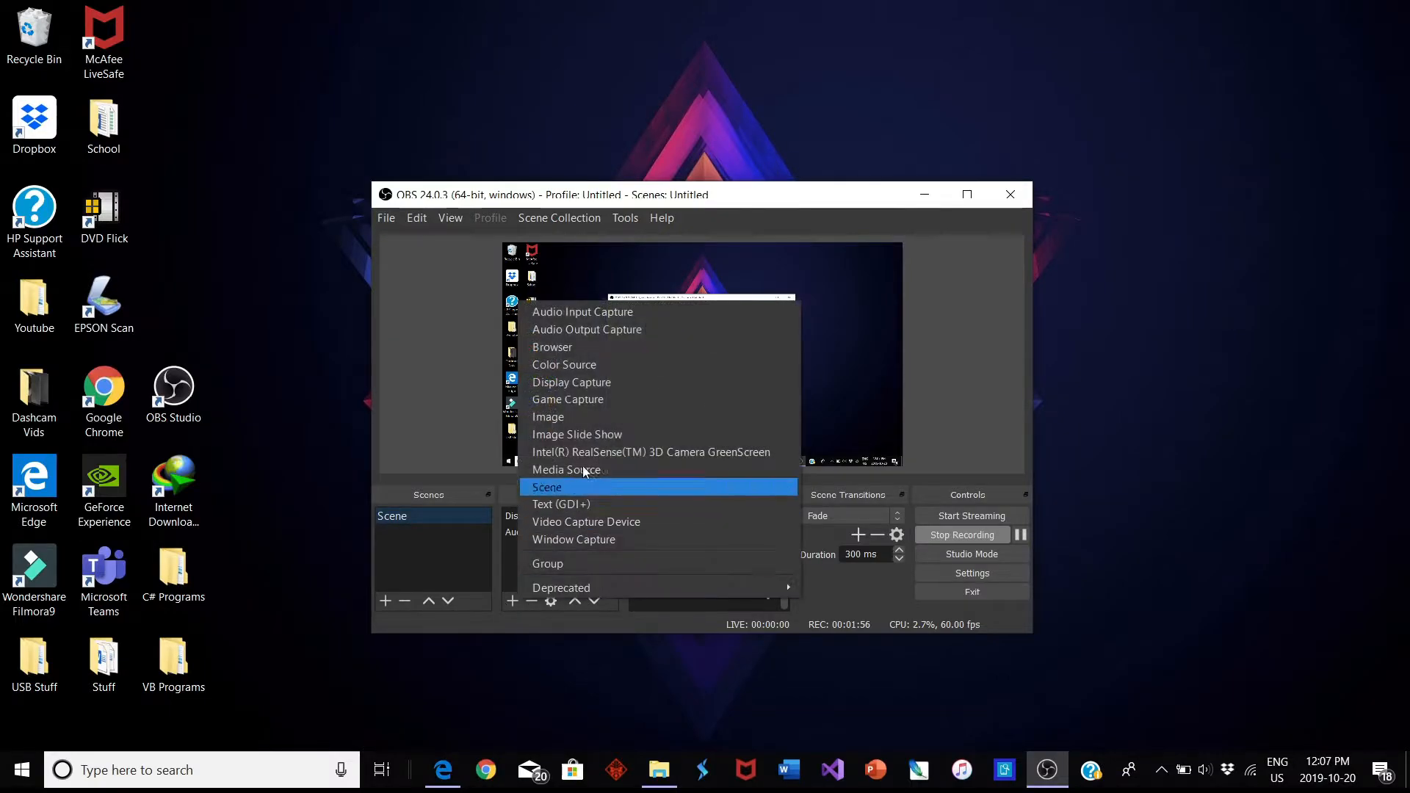
click(574, 316)
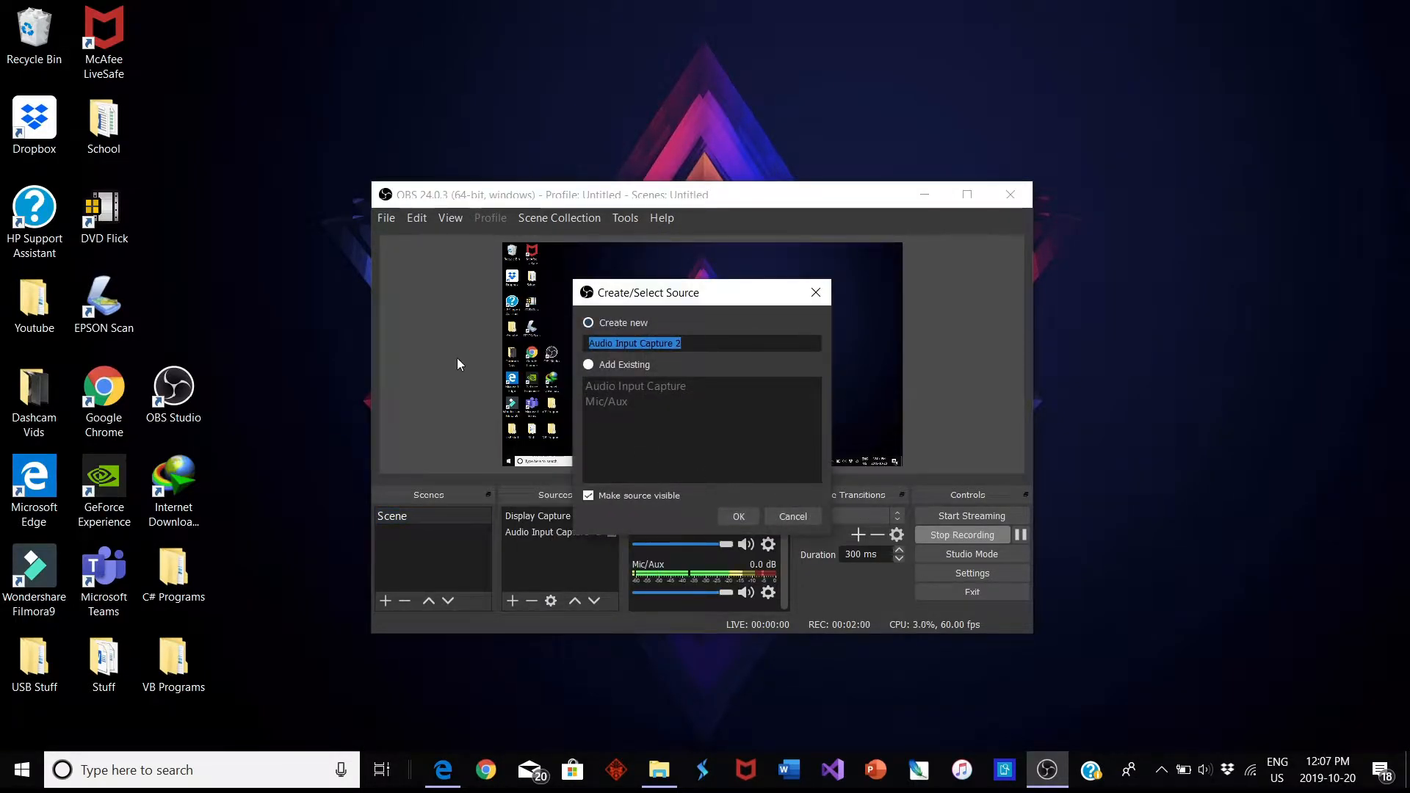
click(793, 518)
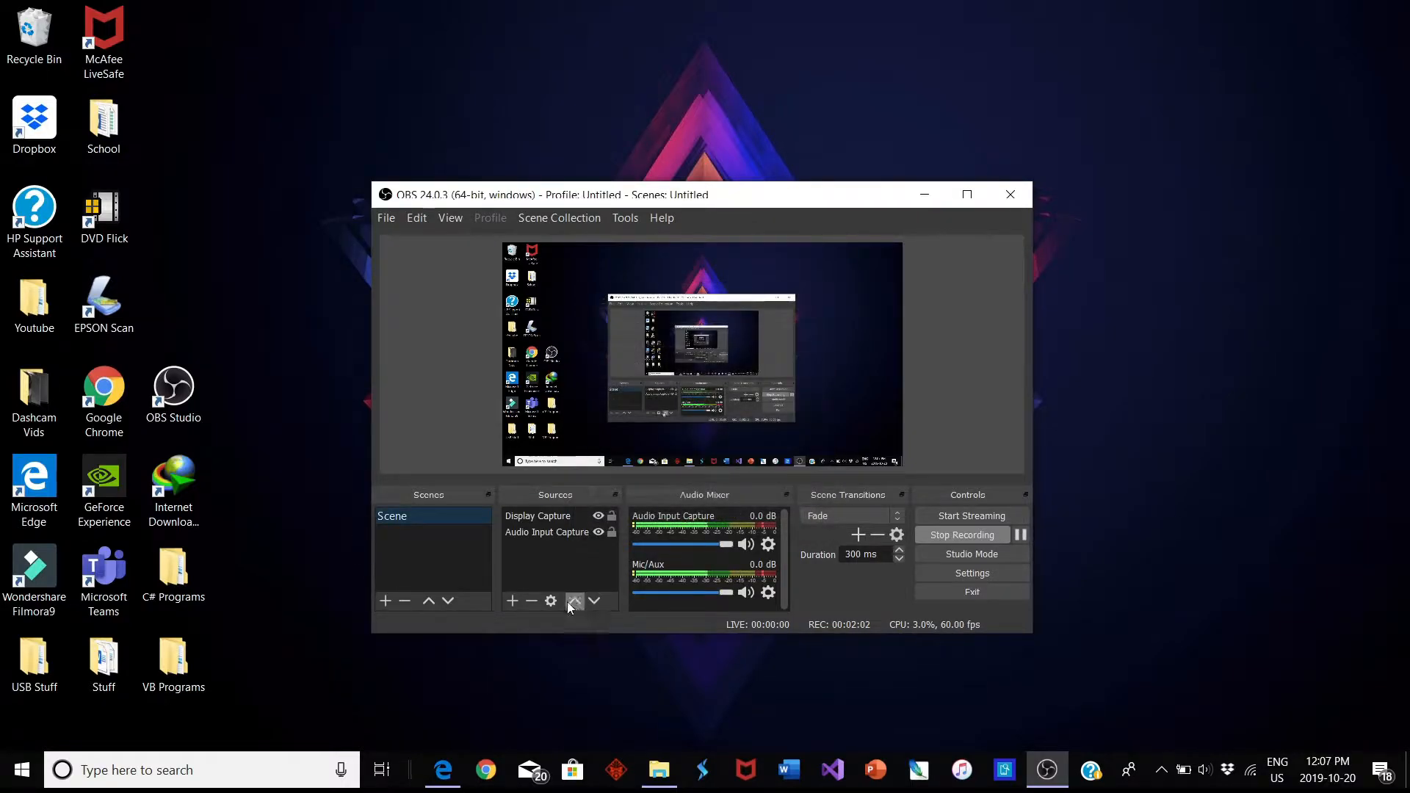
View the dialog for creating a Video Capture Device source and the list of available source types without adding any
click(506, 601)
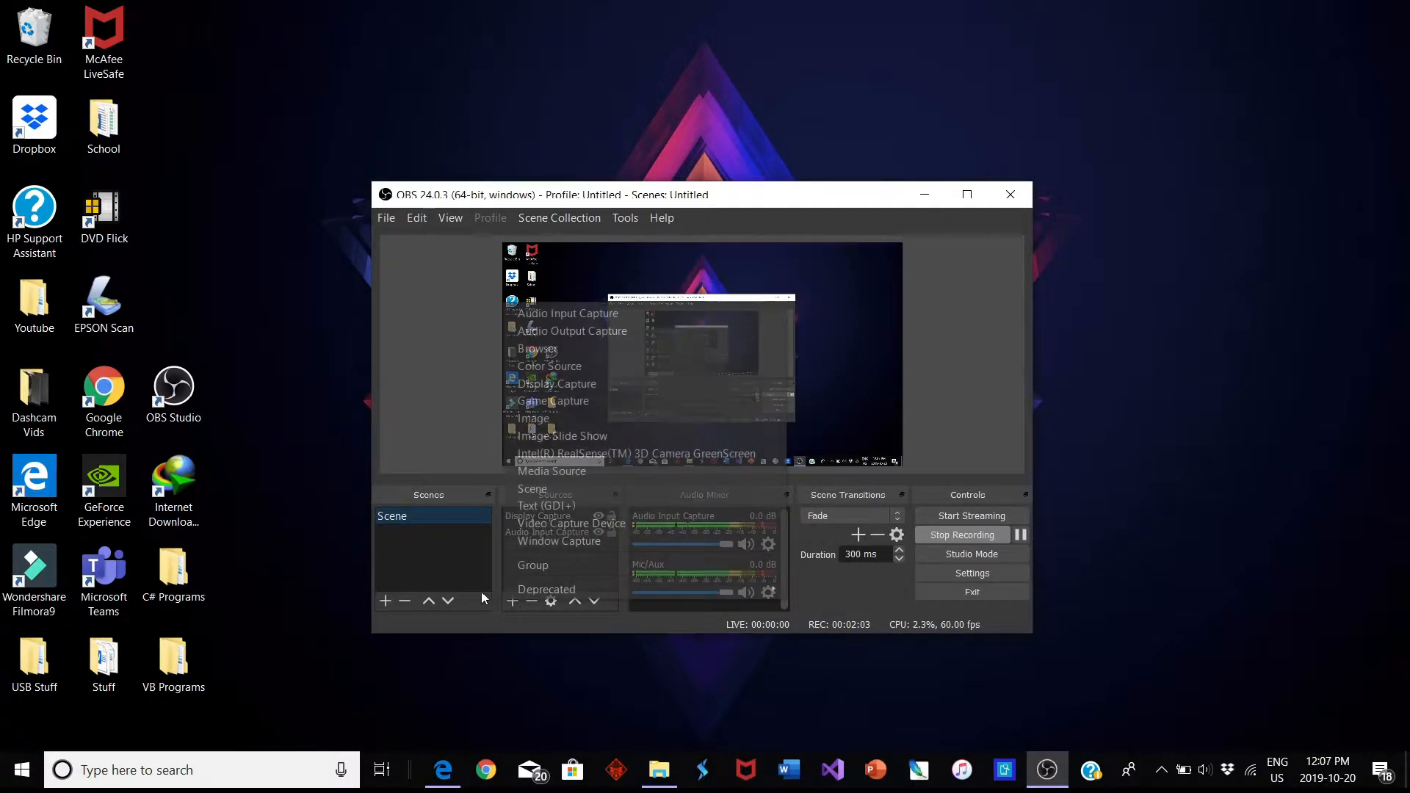
click(579, 528)
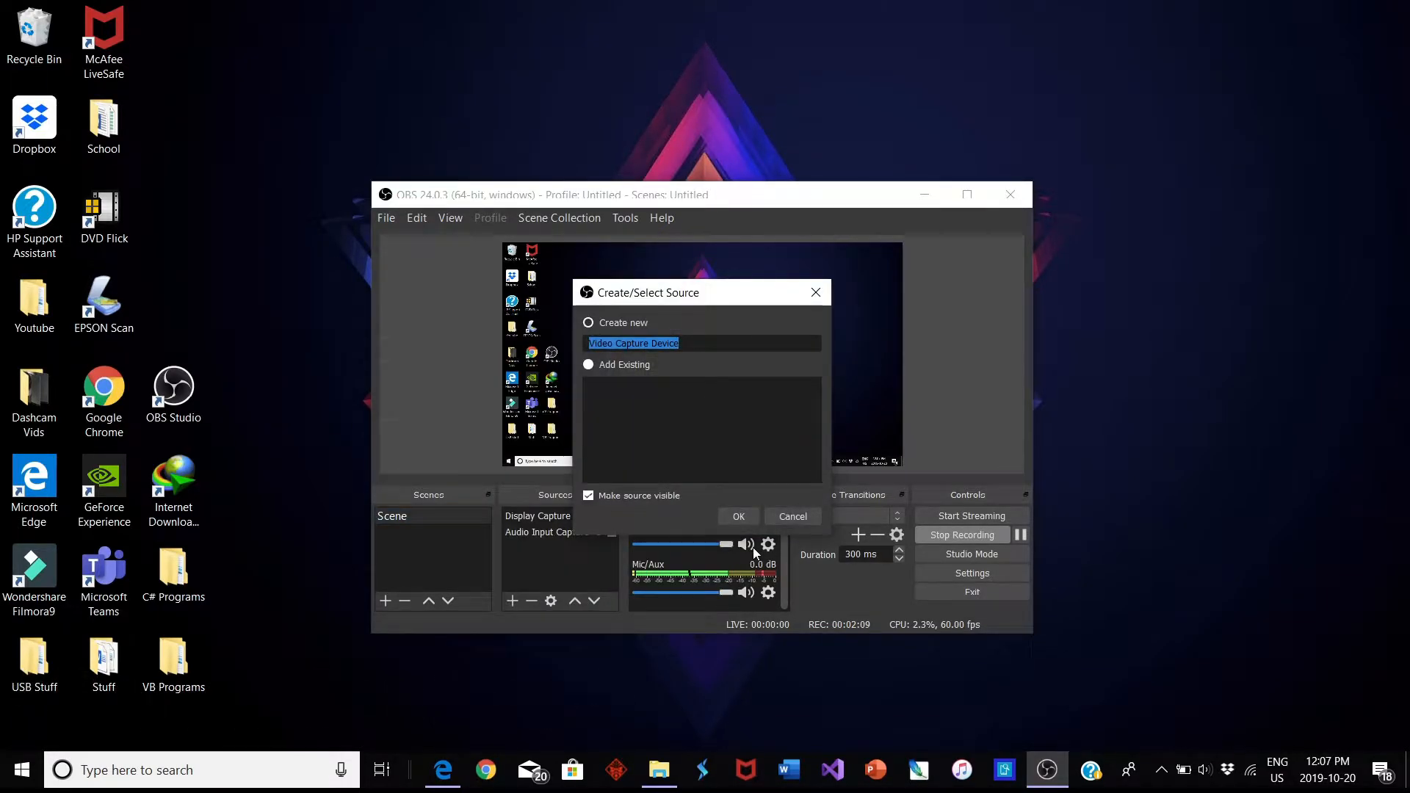
click(777, 514)
click(512, 601)
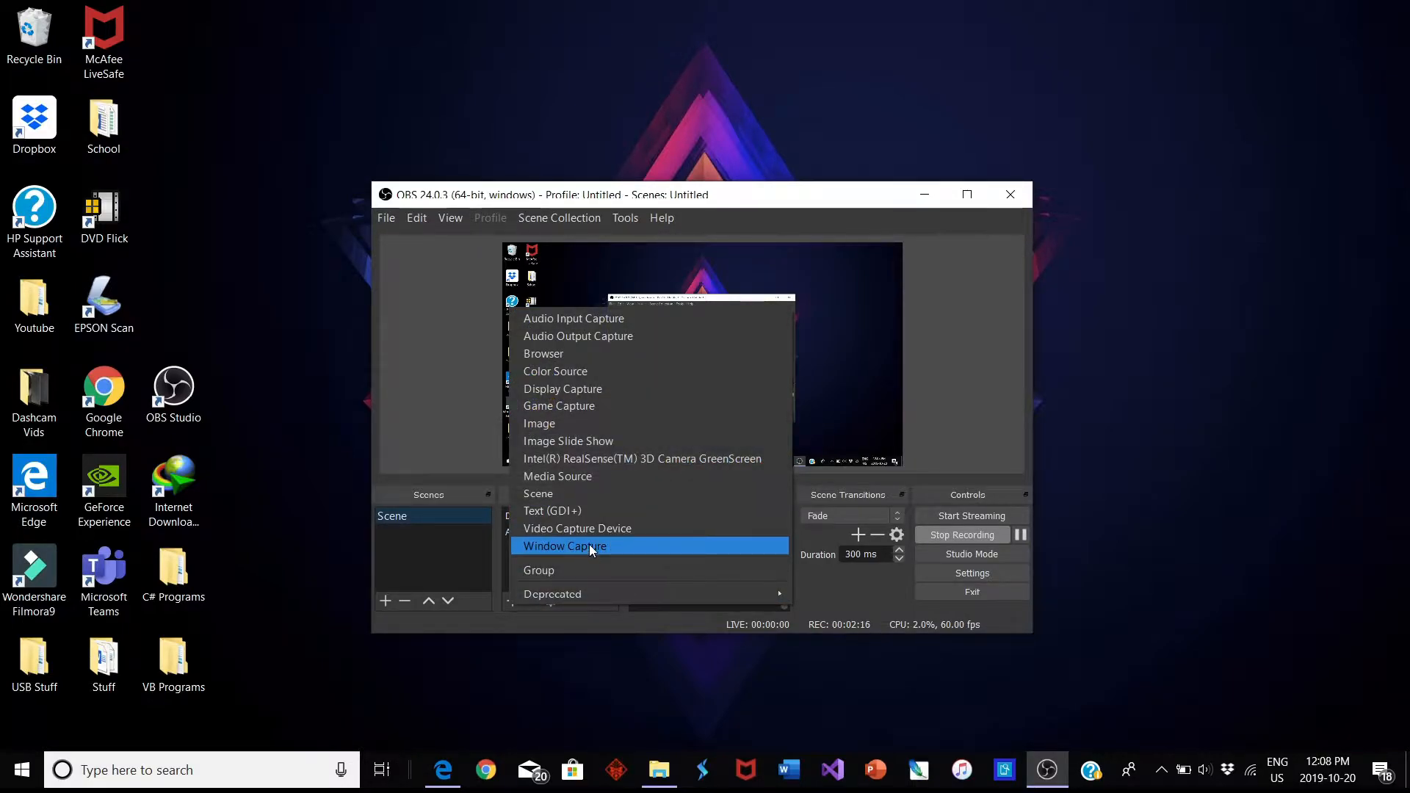
click(464, 423)
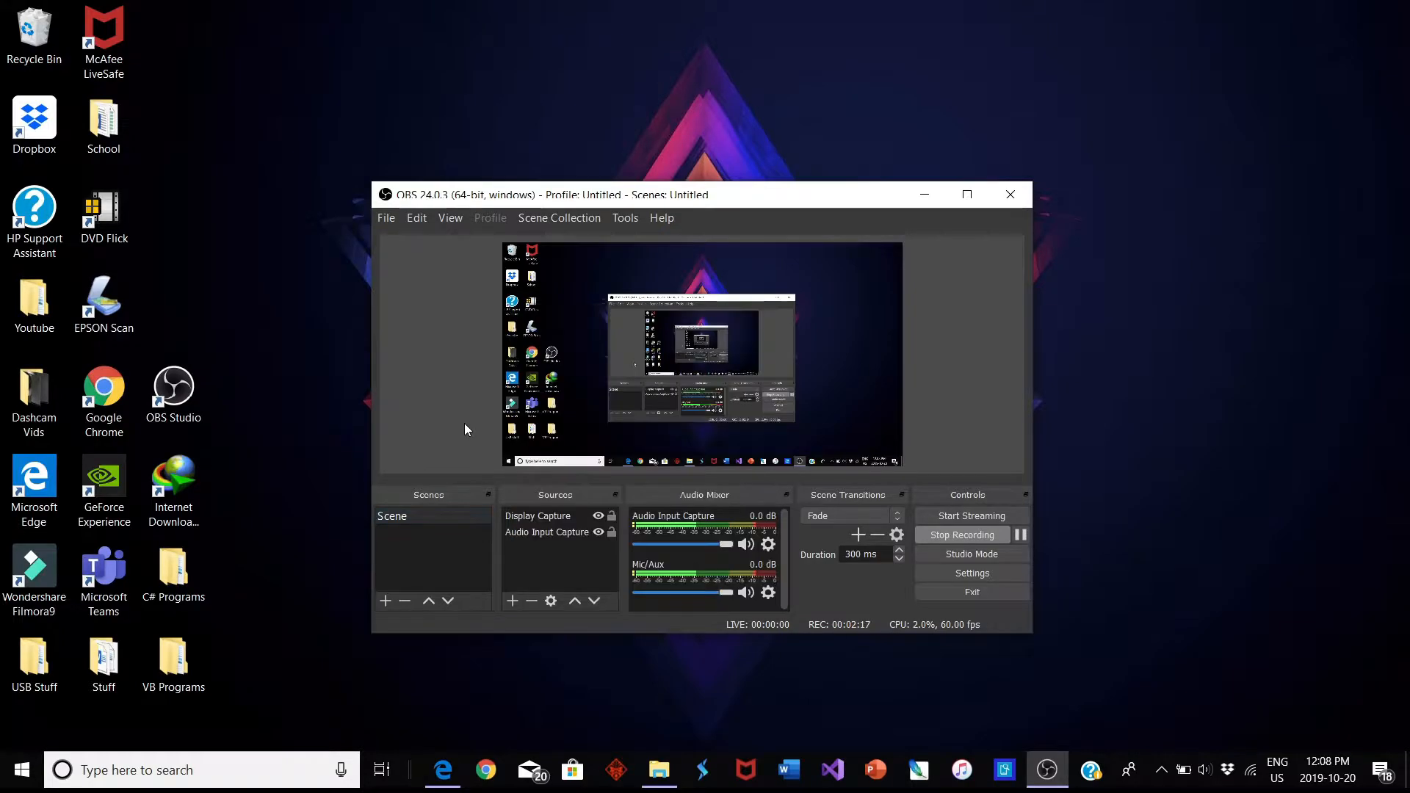
Open the OBS settings and examine the available language and theme choices in the general settings
click(982, 571)
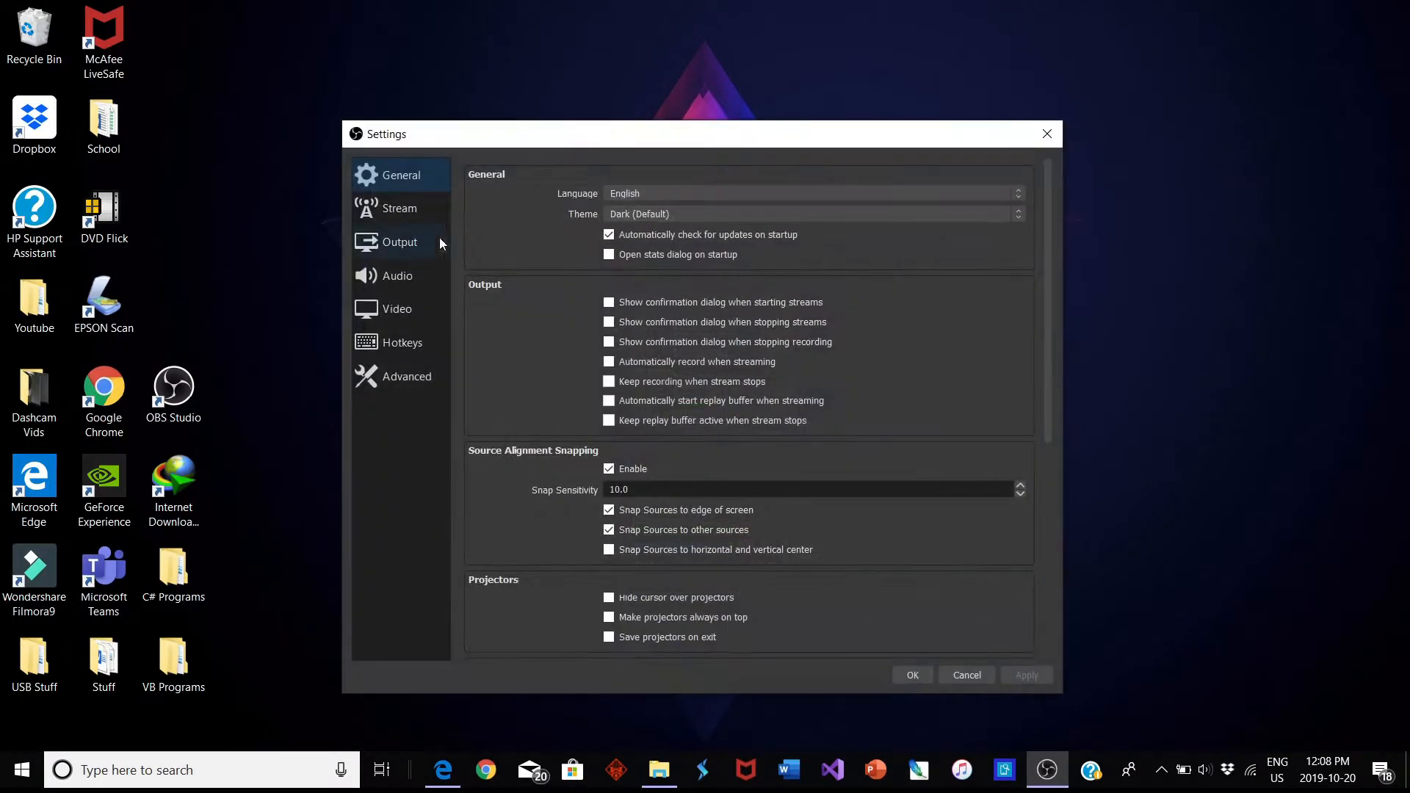
click(628, 197)
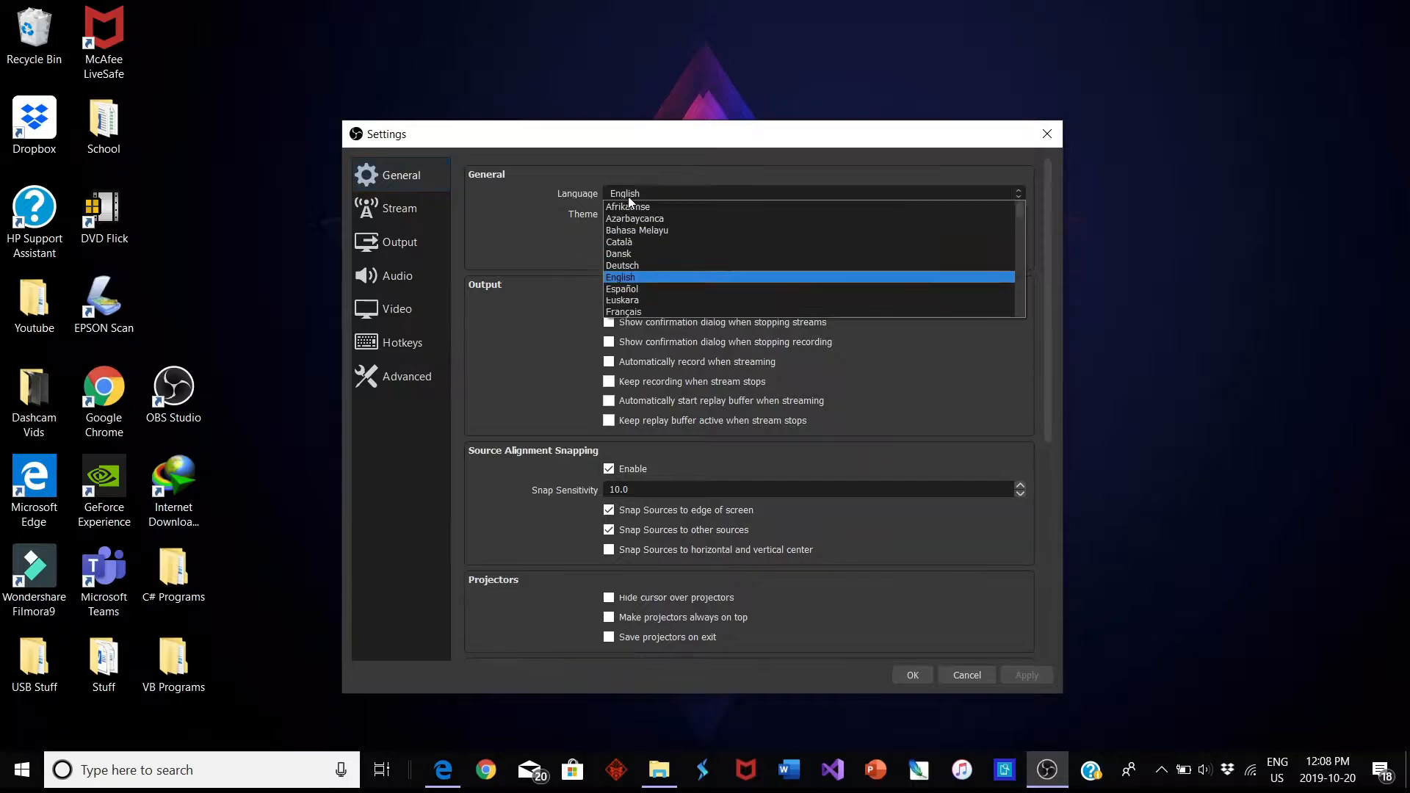
click(628, 196)
click(632, 219)
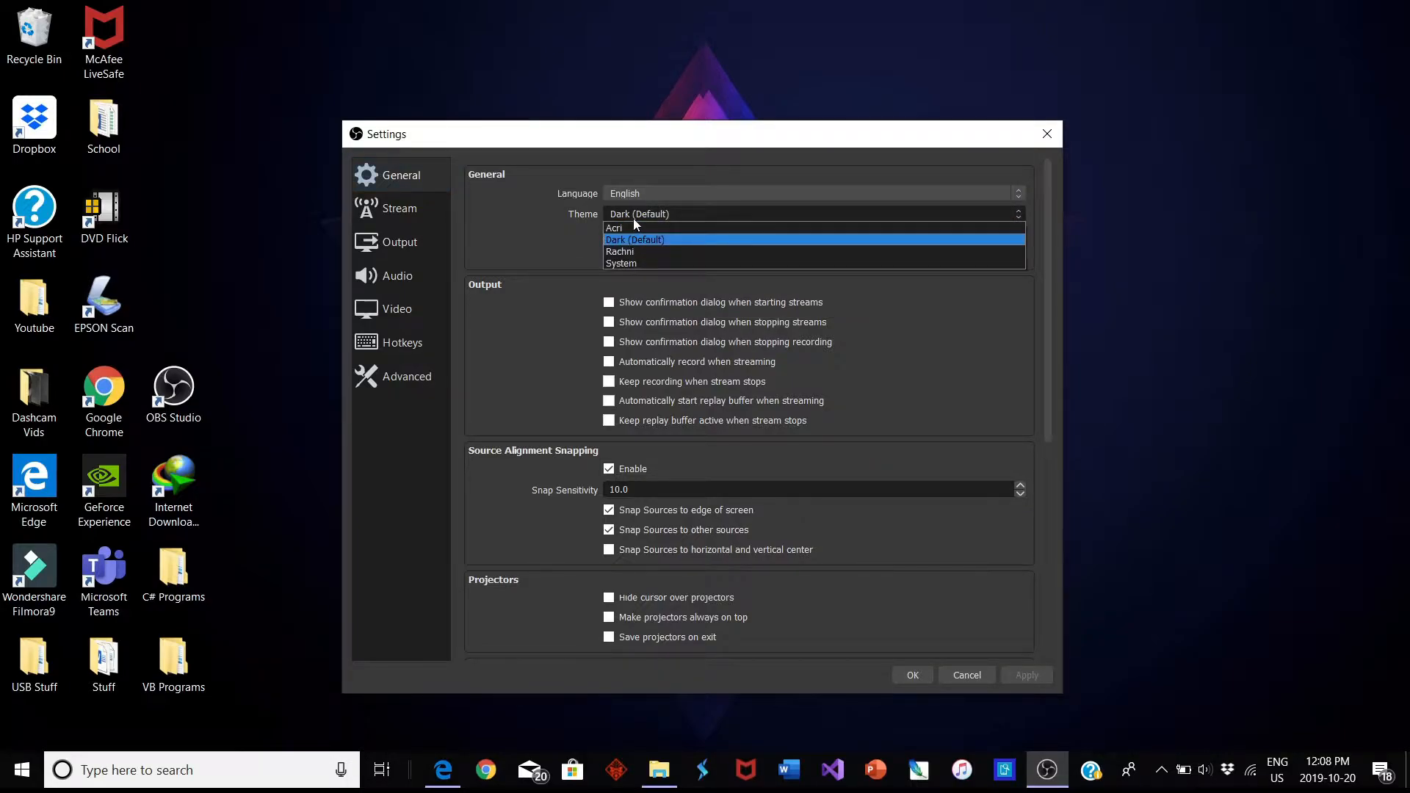
click(637, 213)
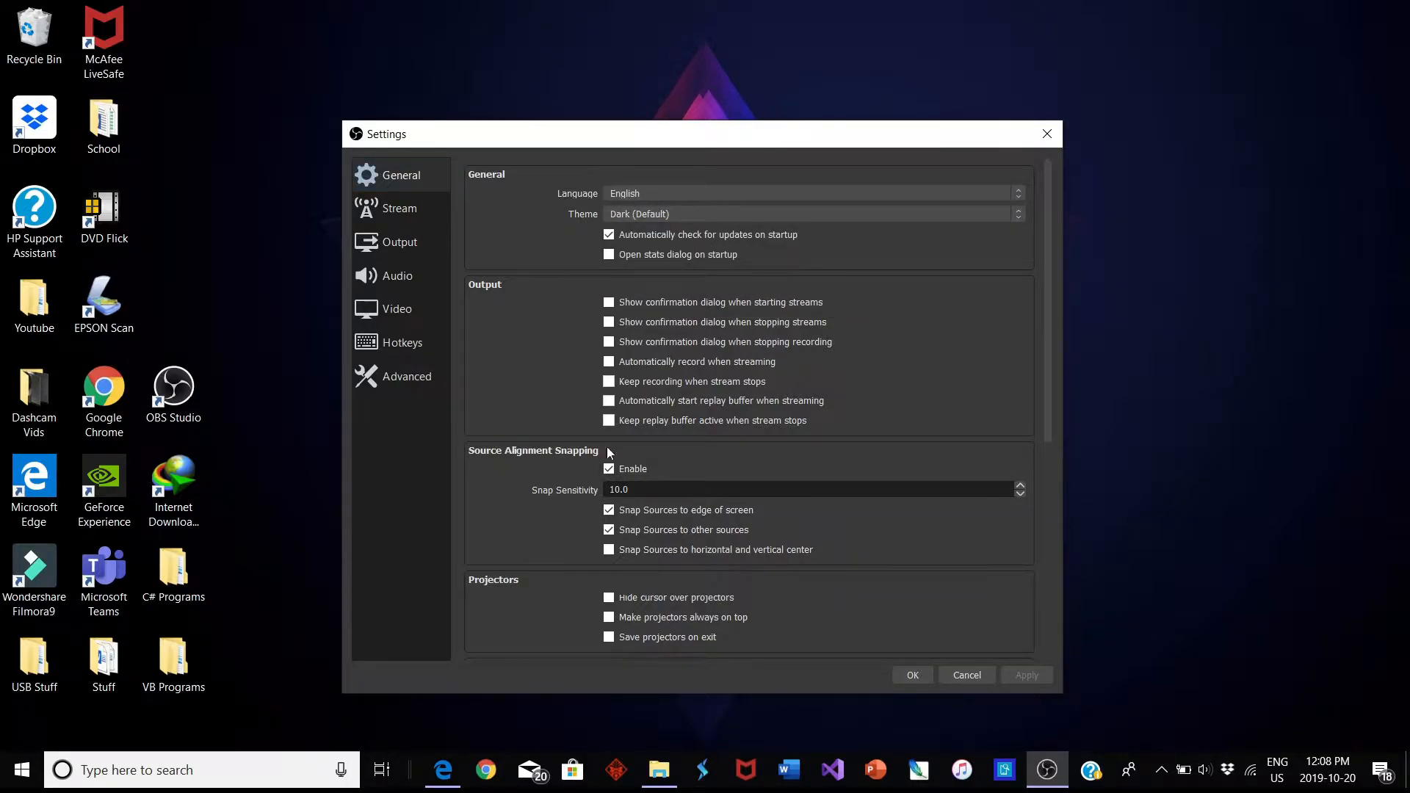
Examine the stream service settings and the output settings, including the available streaming encoders
click(402, 209)
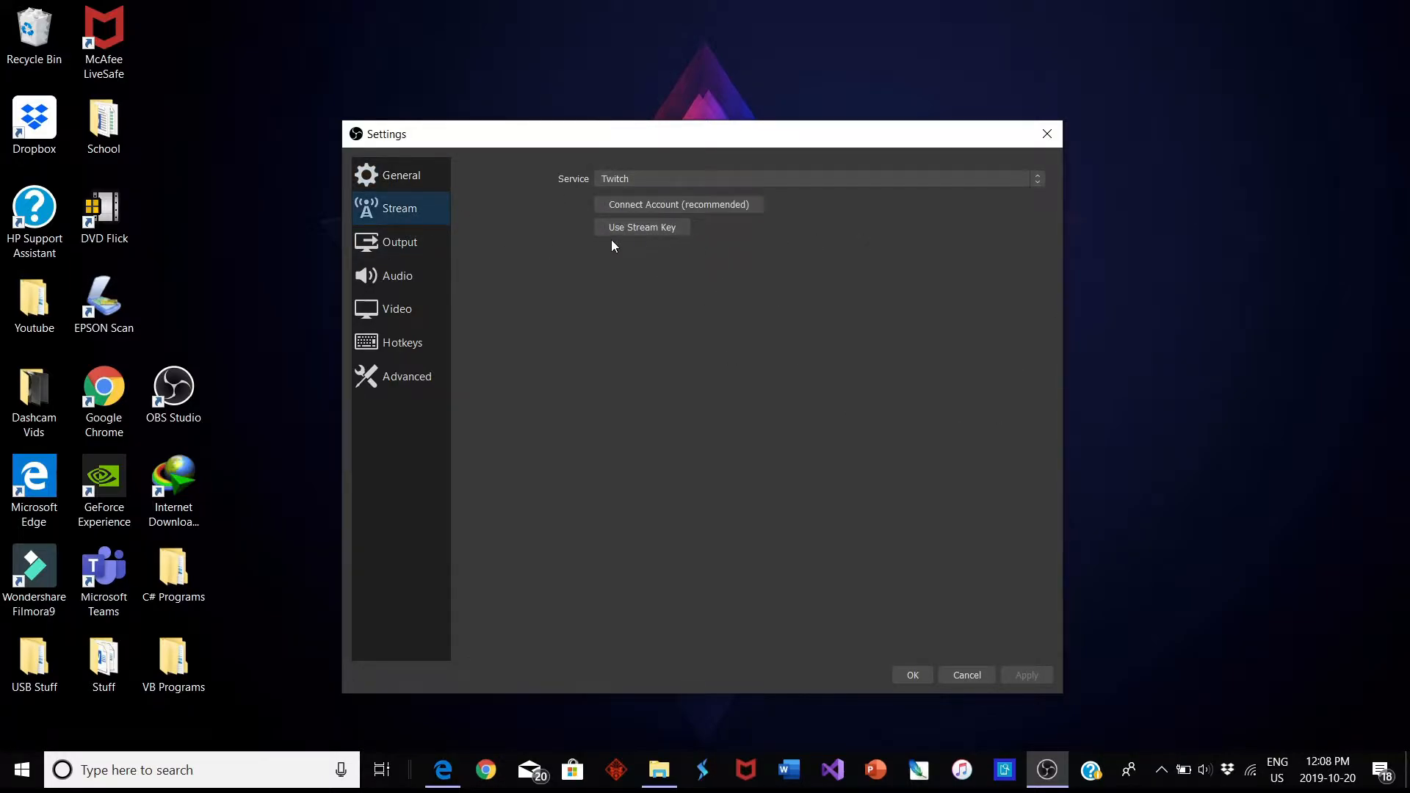
click(379, 248)
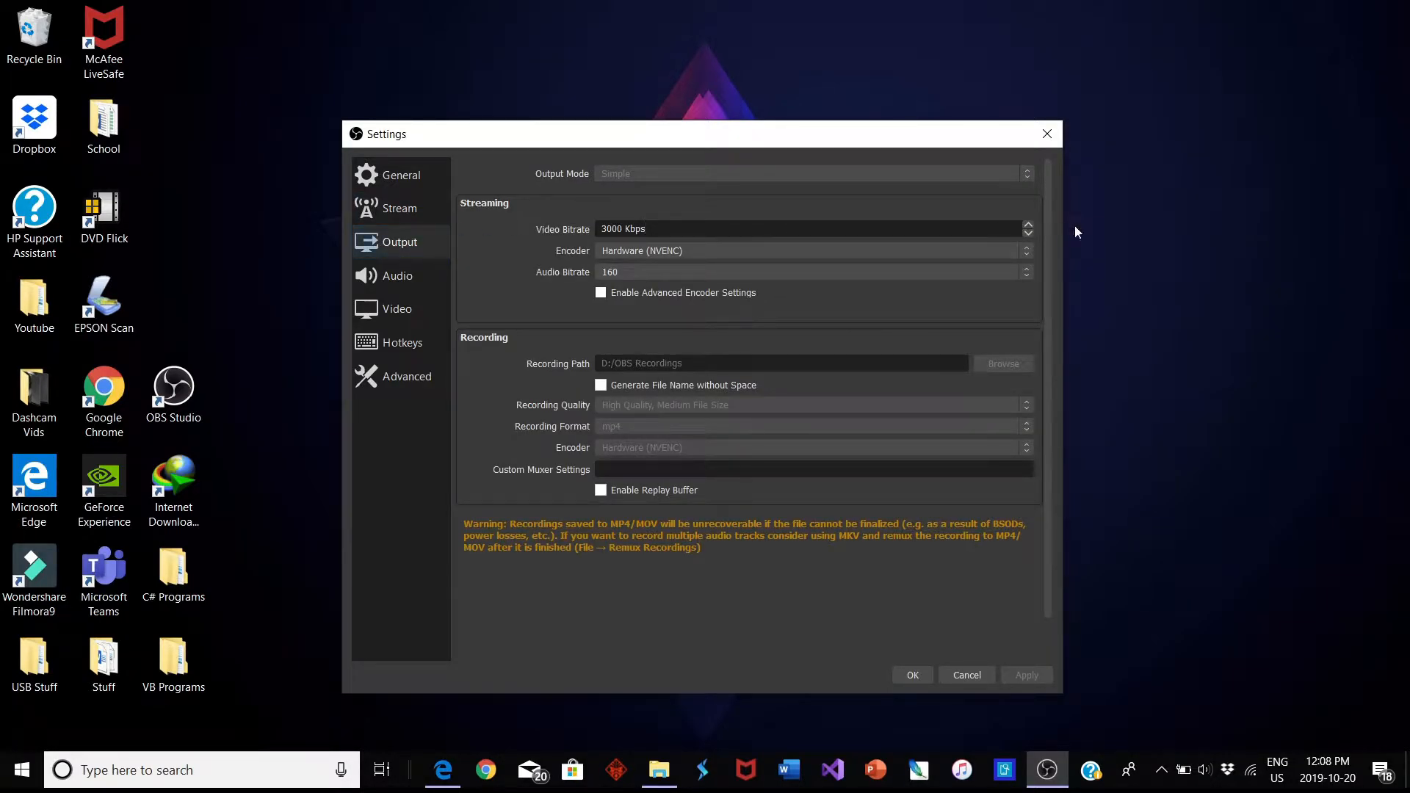
click(637, 252)
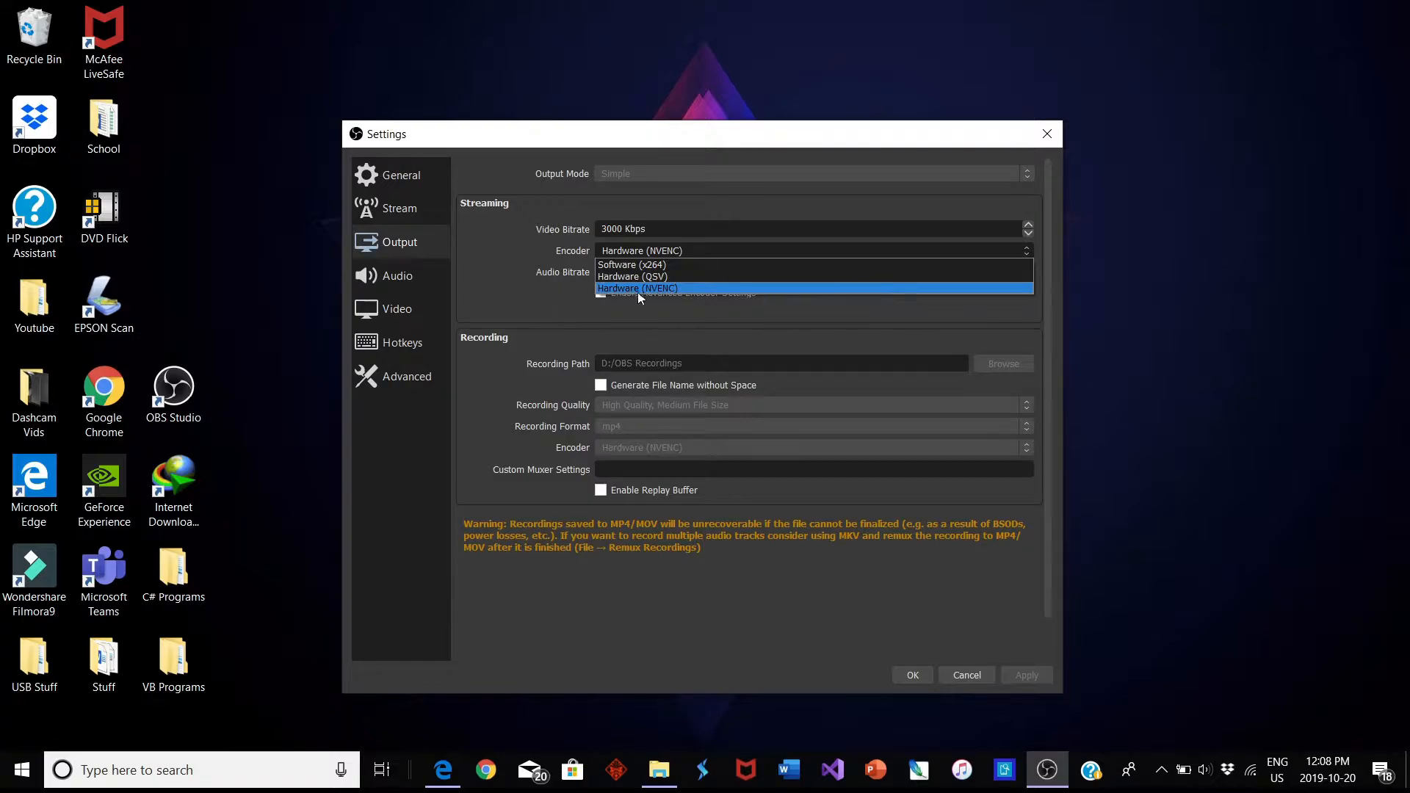
click(660, 312)
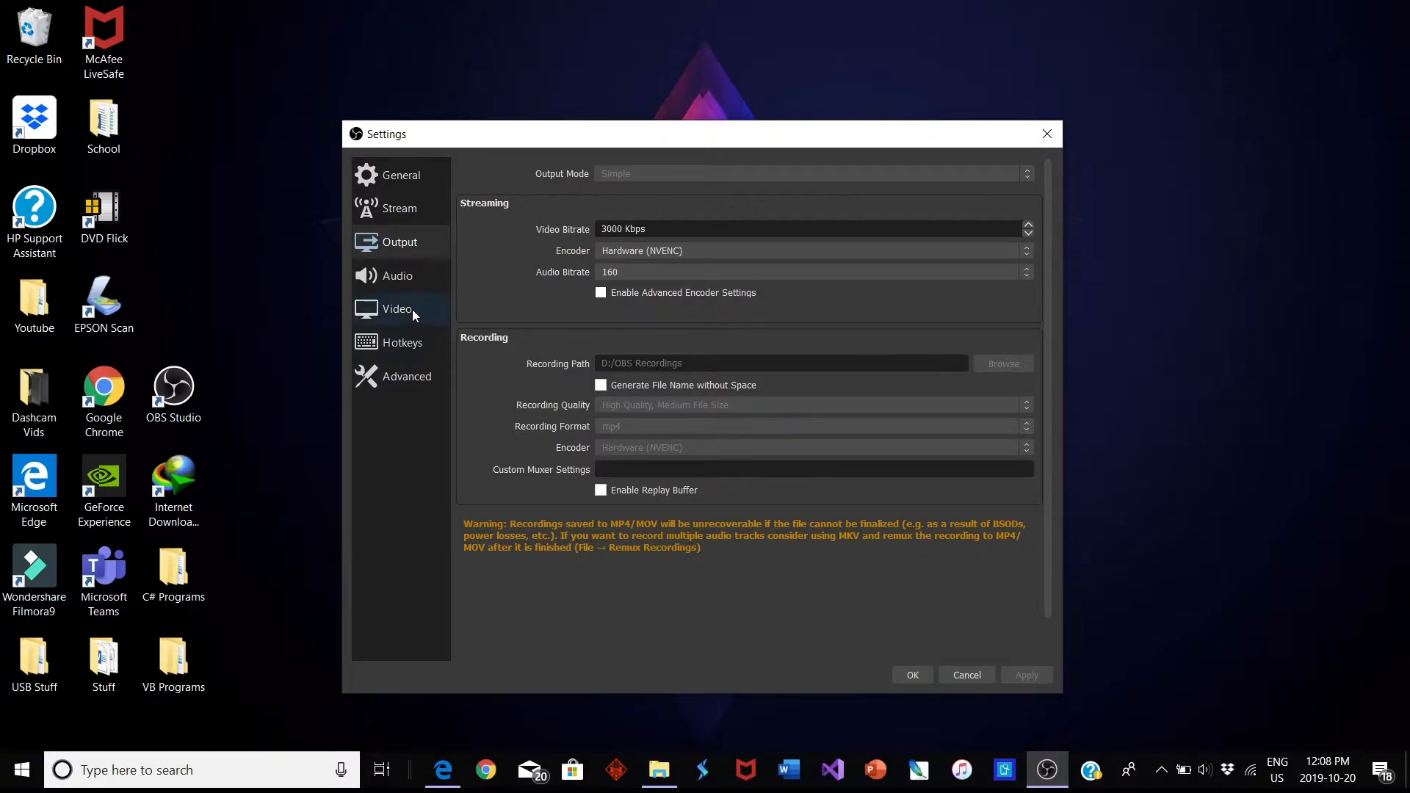
In the audio settings, check the sample rate choices and select Microphone Array (Realtek(R) Audio) for Mic/Auxiliary Audio
click(419, 278)
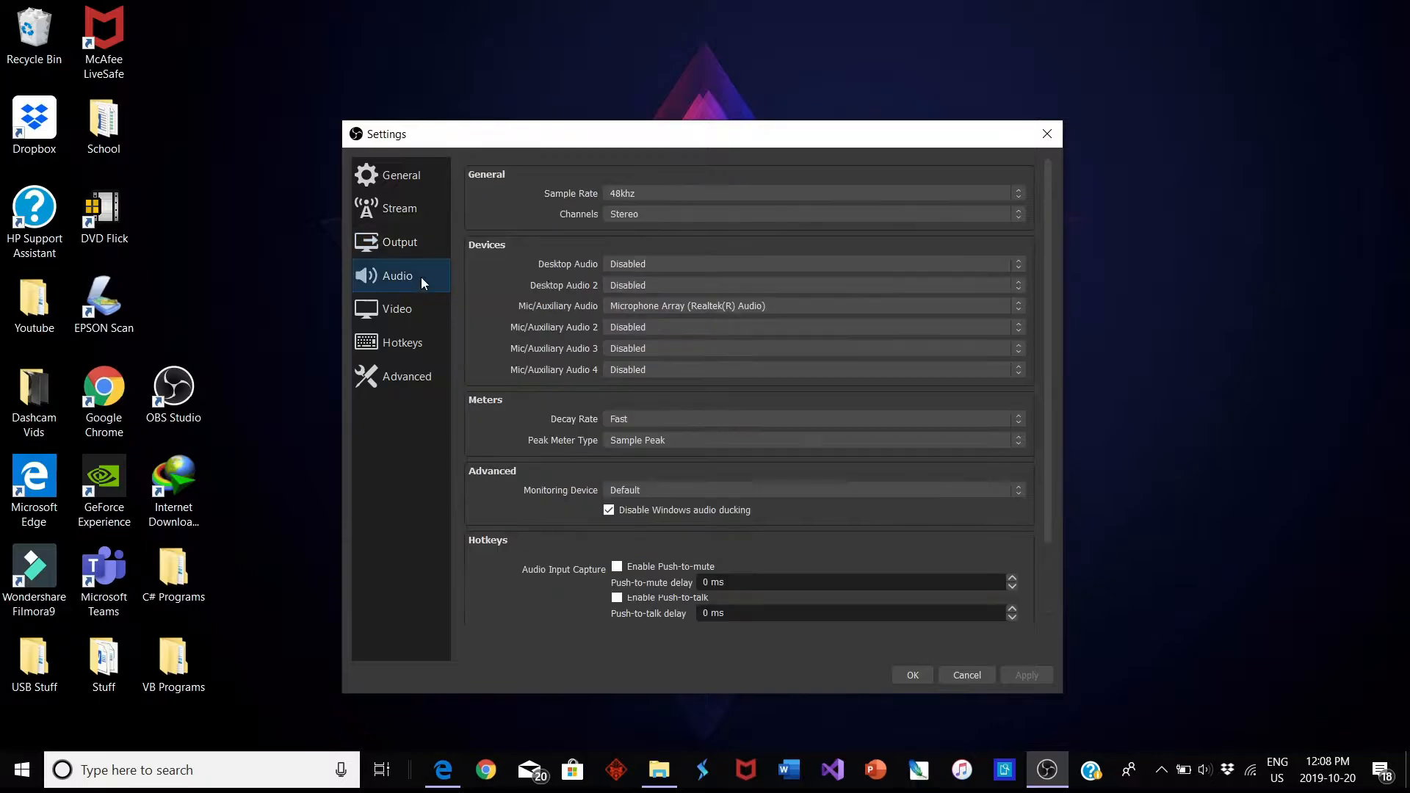
click(635, 194)
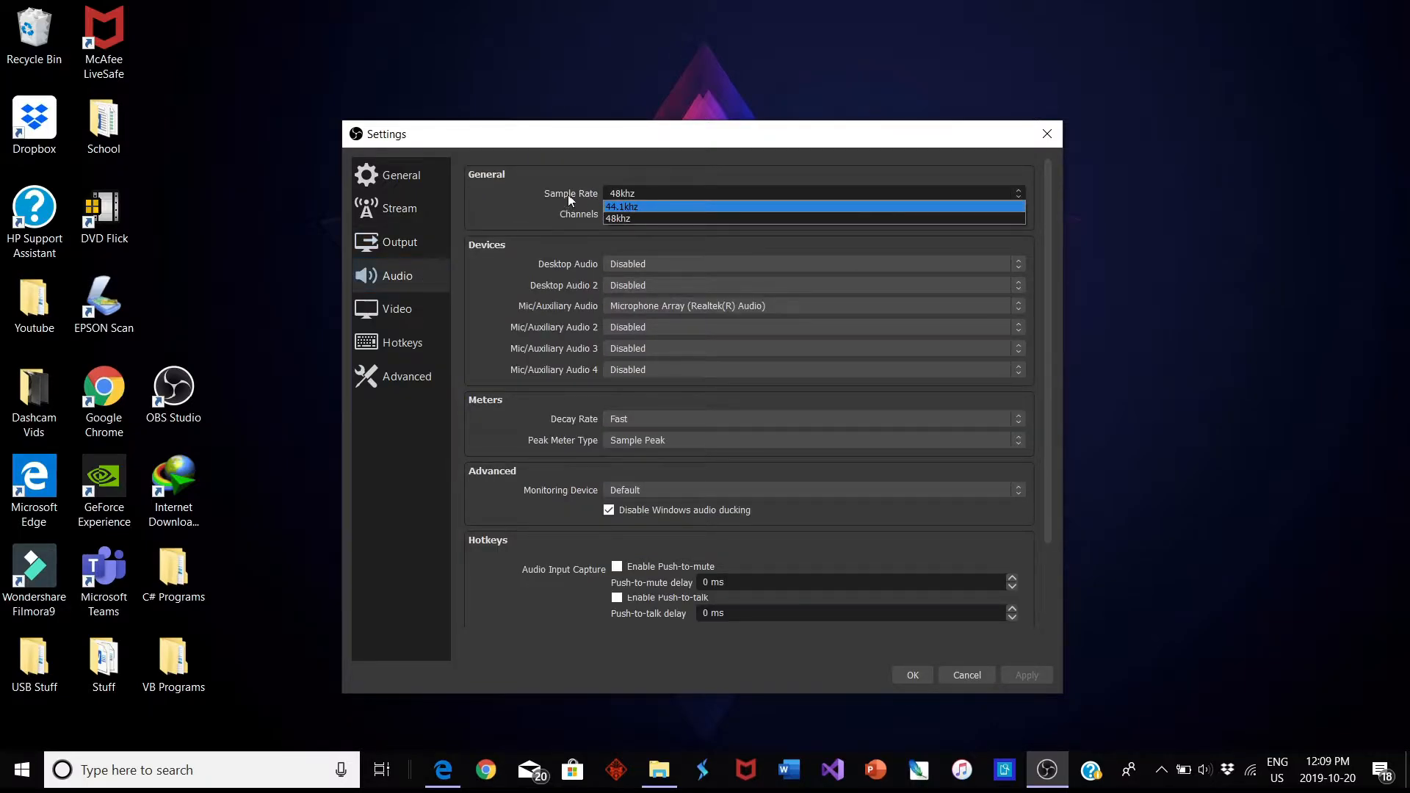
click(566, 210)
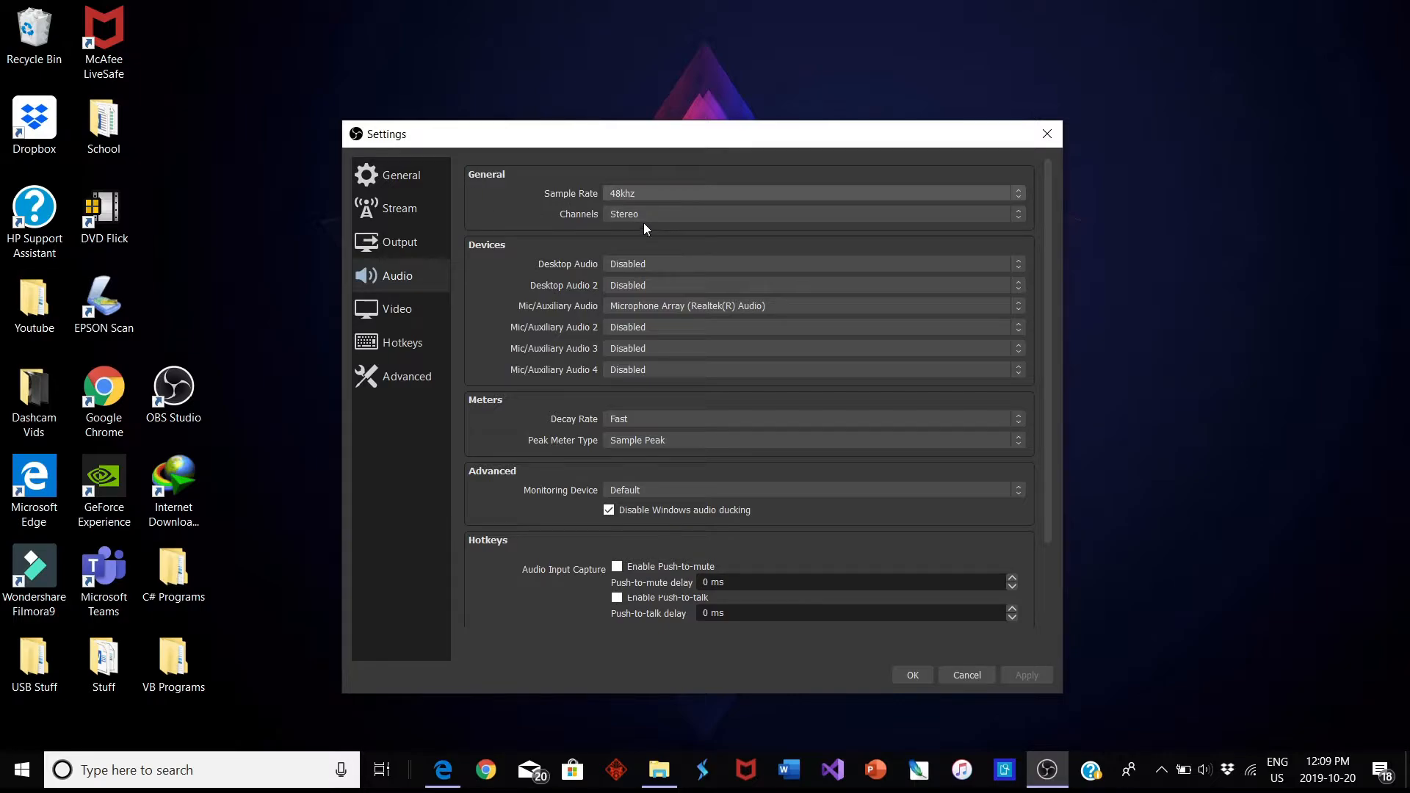
click(660, 306)
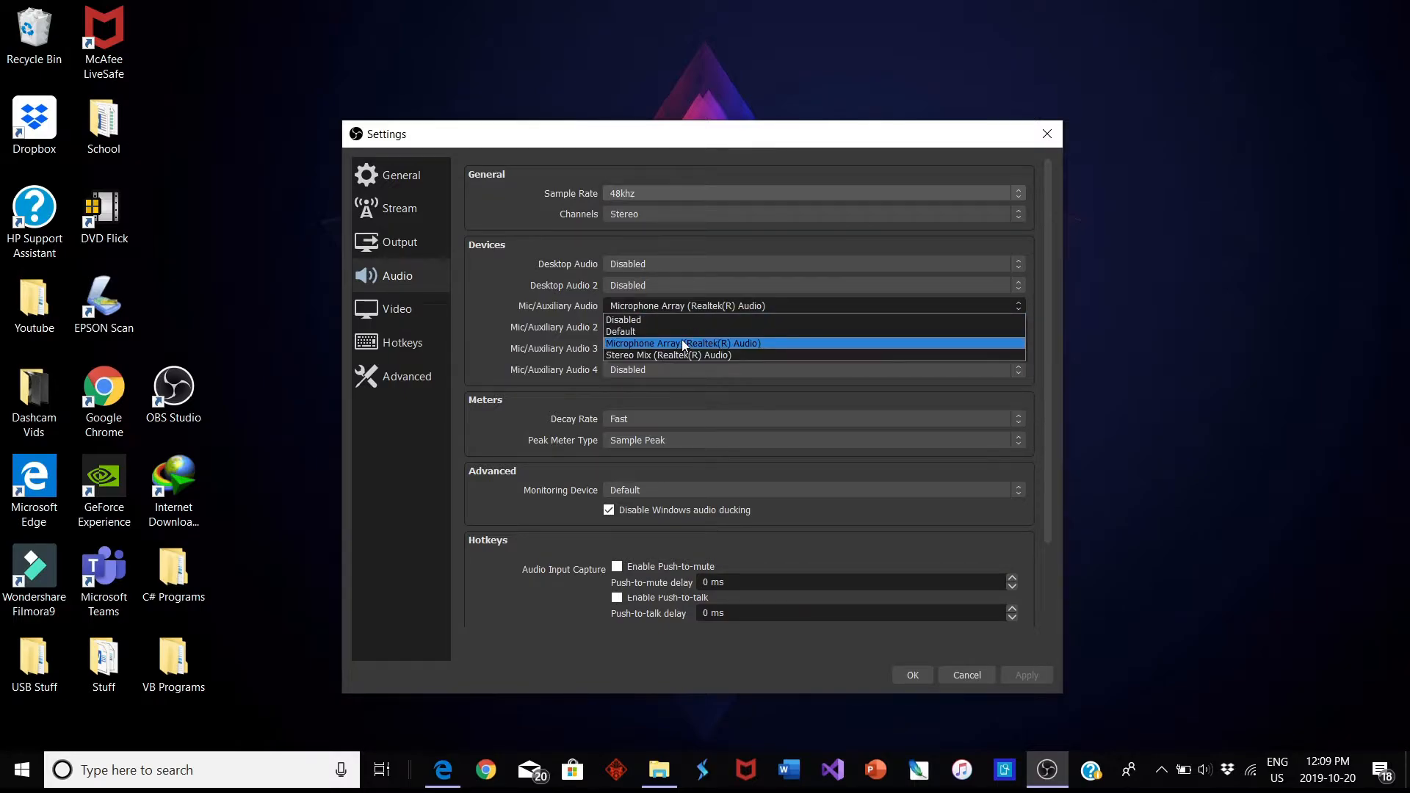
click(668, 344)
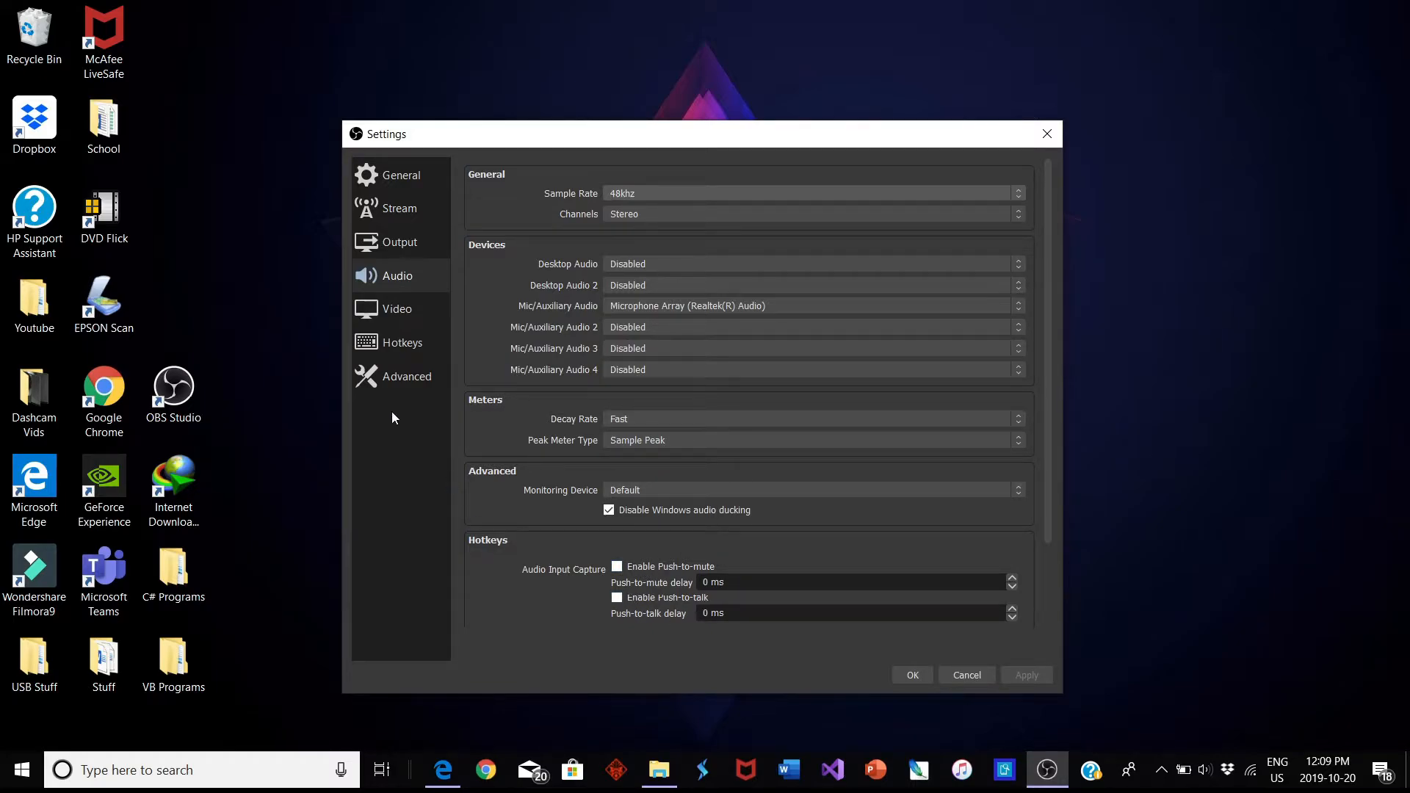
Examine the video, hotkey and advanced settings, including the advanced recording, stream delay and reconnect options
click(393, 314)
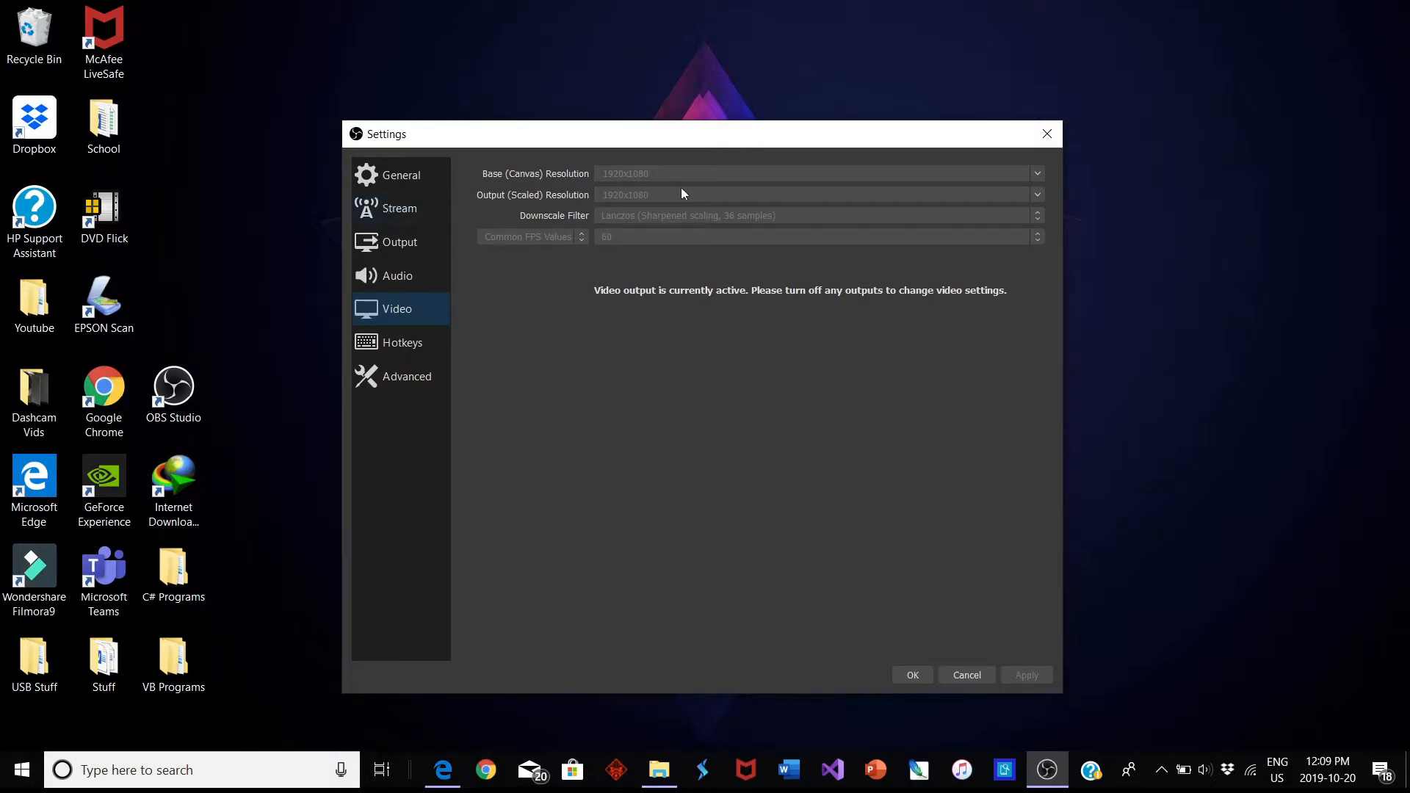
click(371, 381)
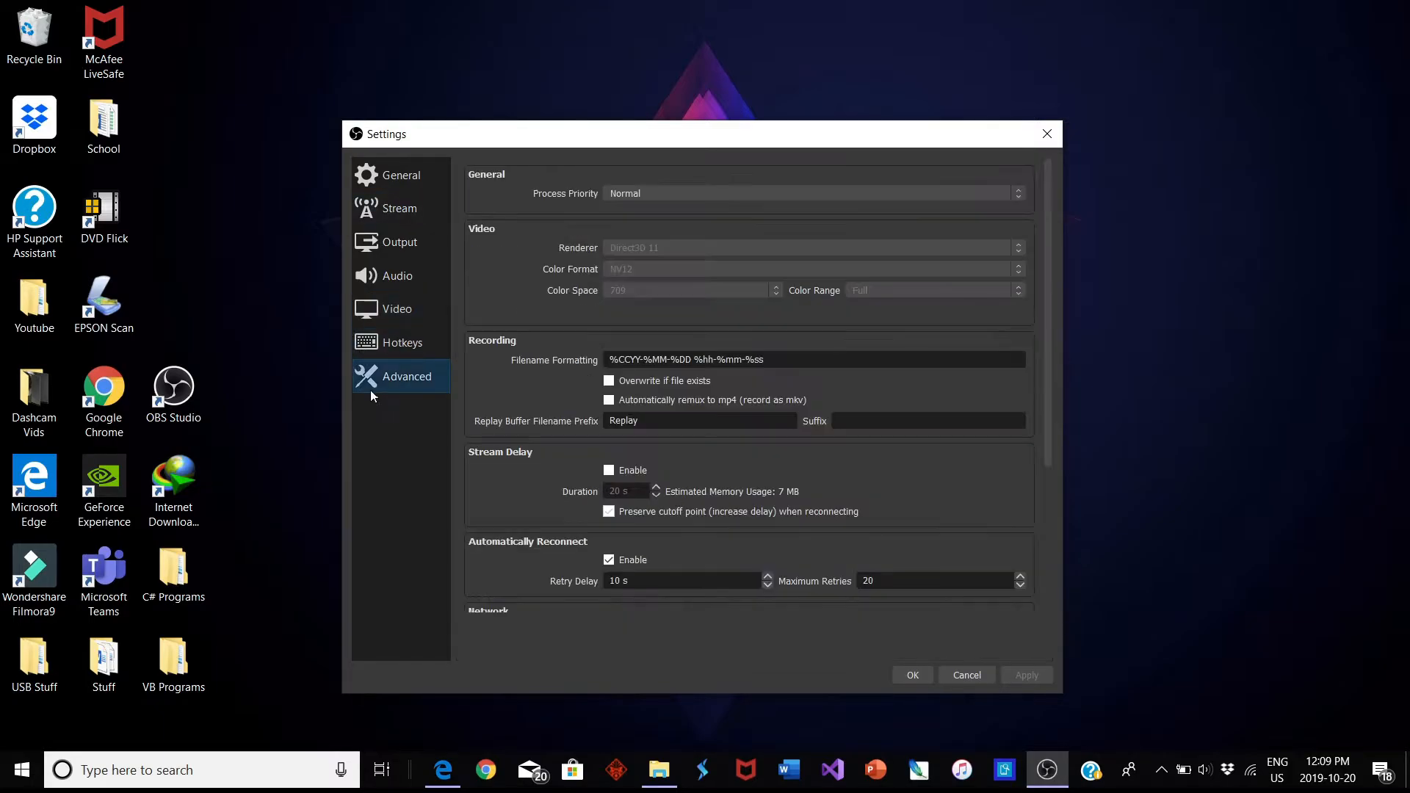
click(403, 344)
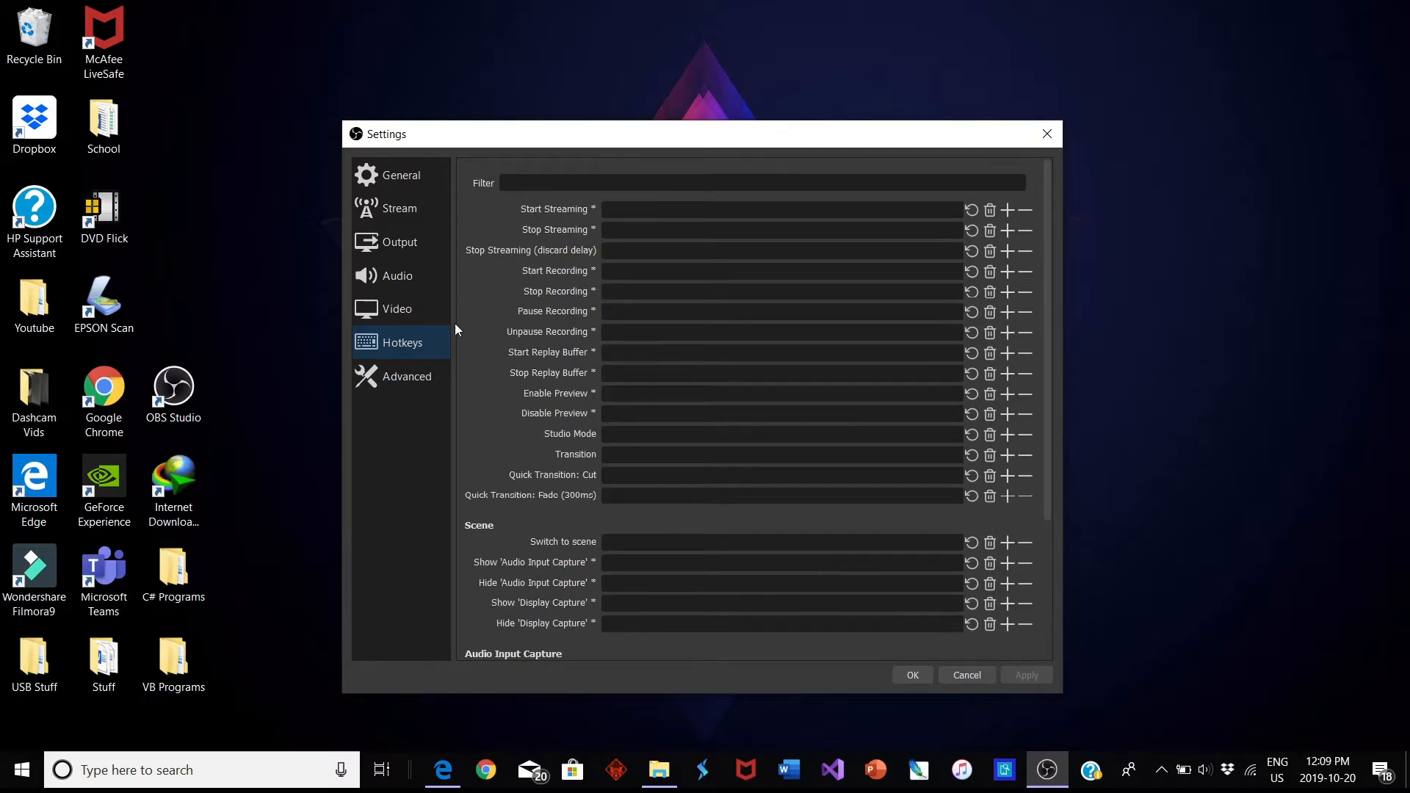
click(417, 380)
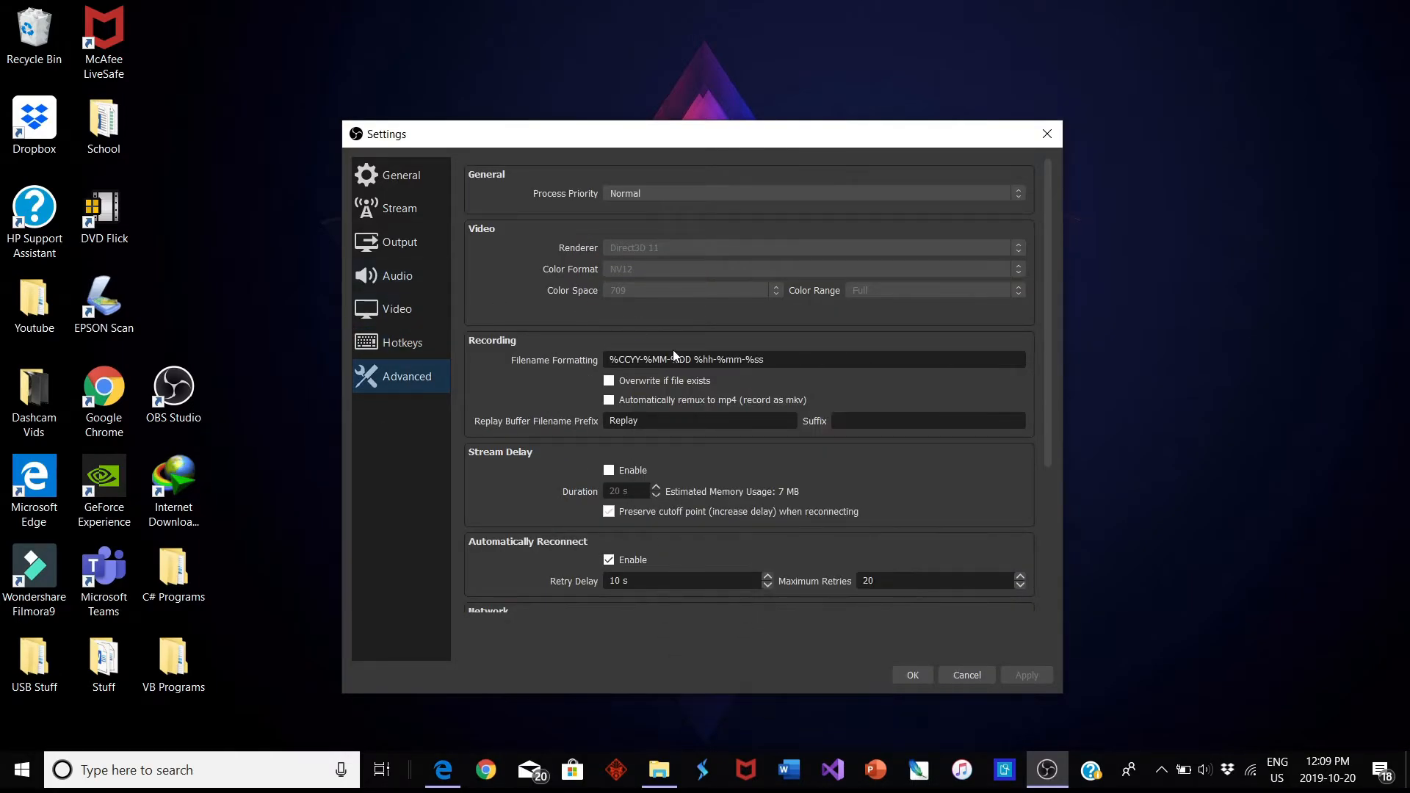
scroll(697, 288, down, 3)
scroll(697, 285, up, 3)
scroll(698, 282, down, 5)
scroll(701, 277, up, 5)
Revisit the video and audio settings and return to the output settings
click(411, 324)
click(417, 280)
click(420, 253)
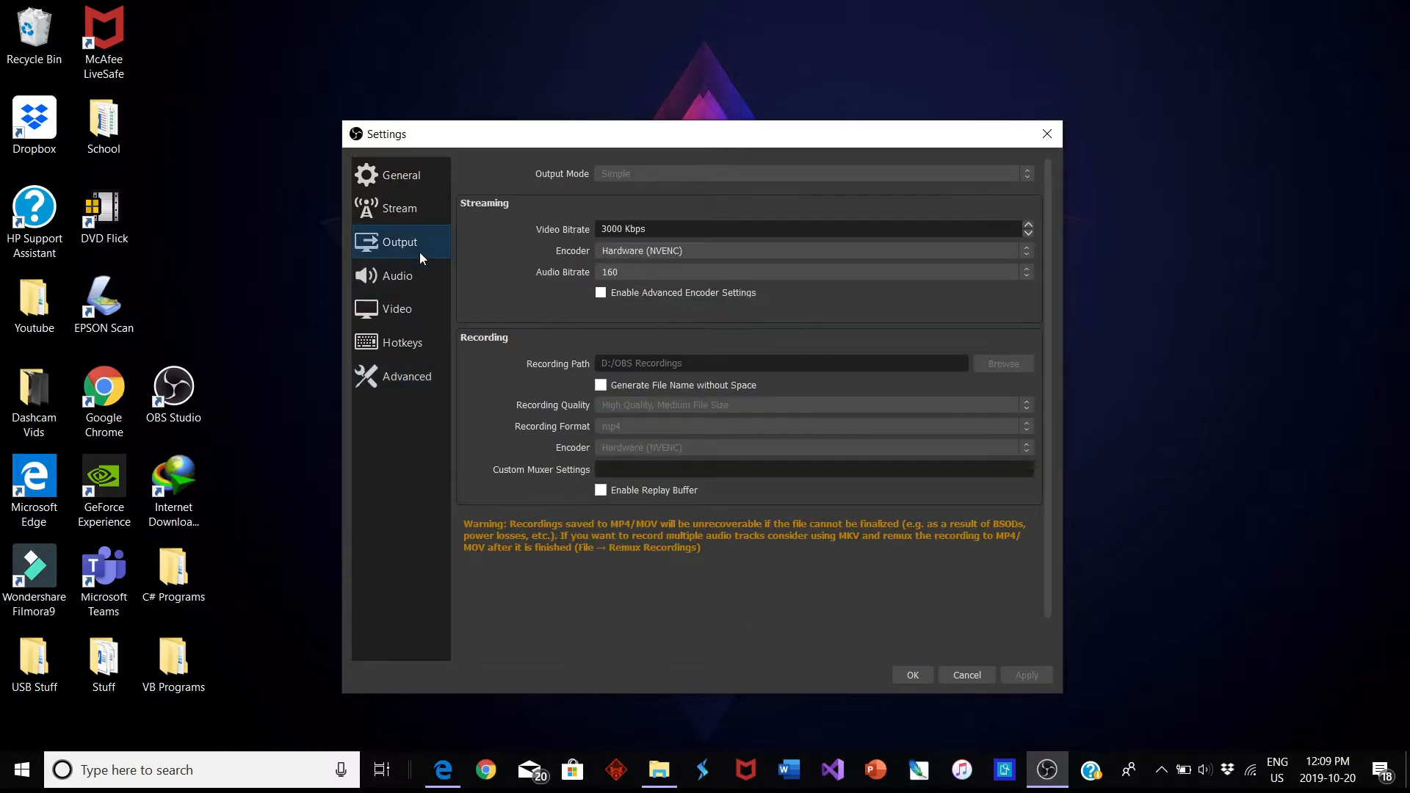
Review the audio, video and output settings again, close the settings, and briefly revisit the general settings
click(418, 281)
click(411, 302)
click(409, 282)
click(414, 253)
click(420, 288)
click(423, 303)
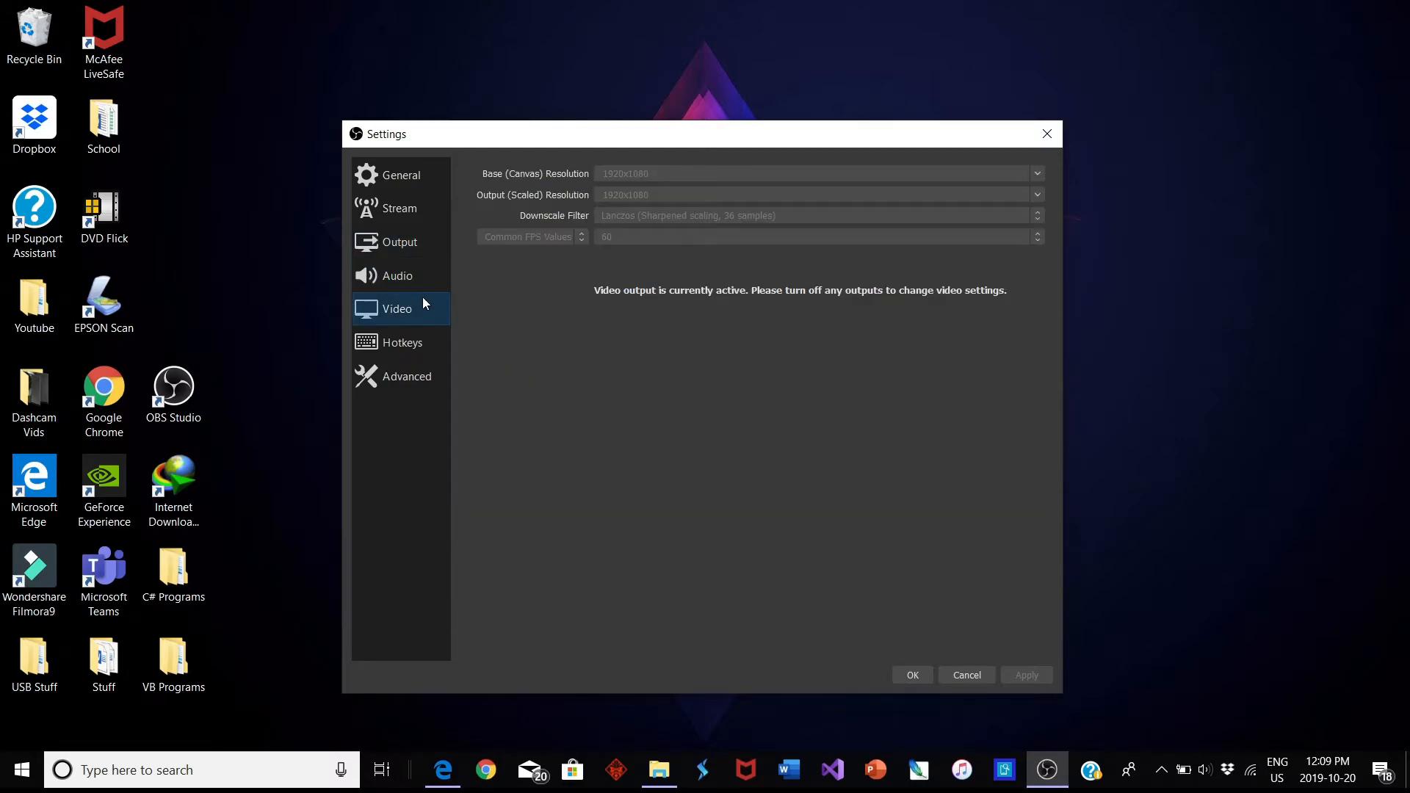
click(913, 675)
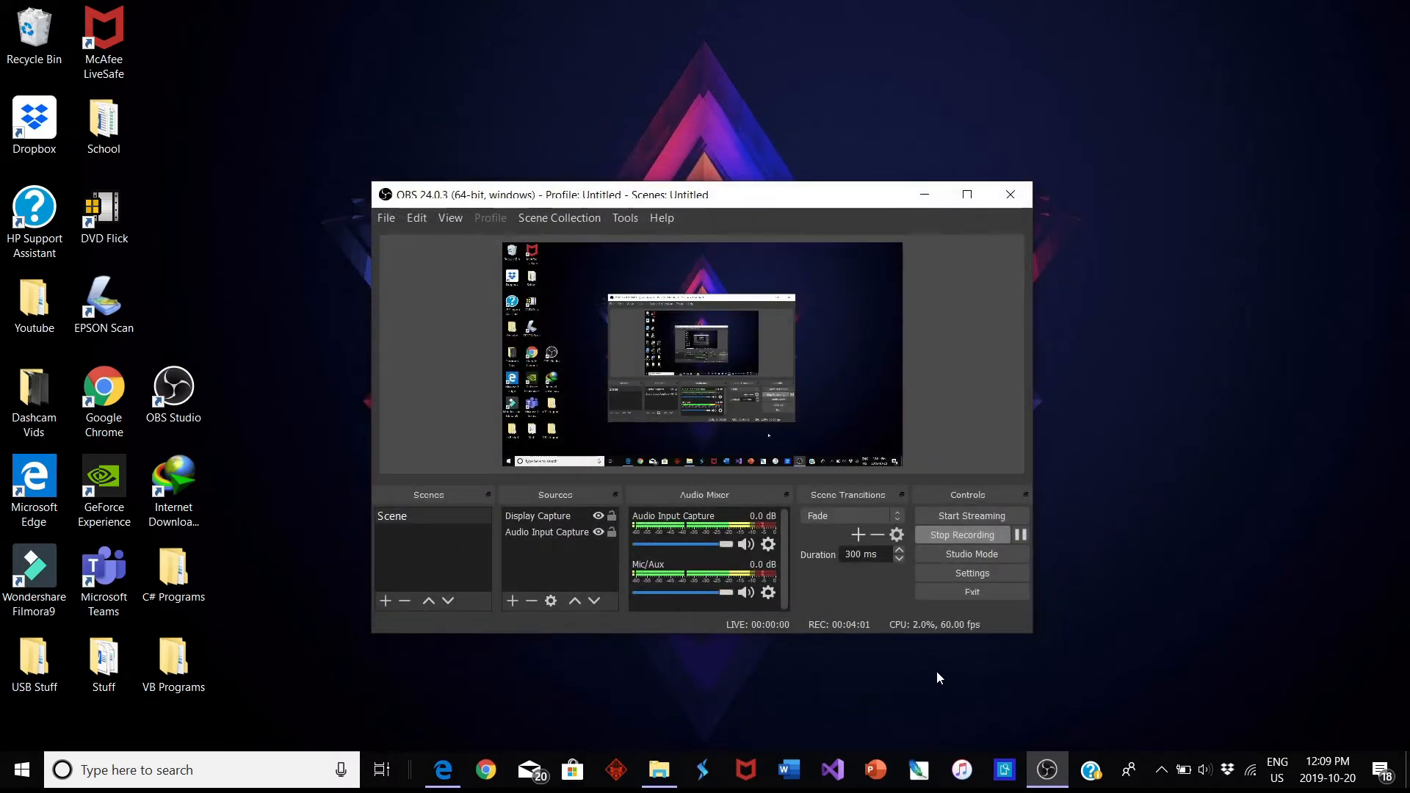
click(973, 573)
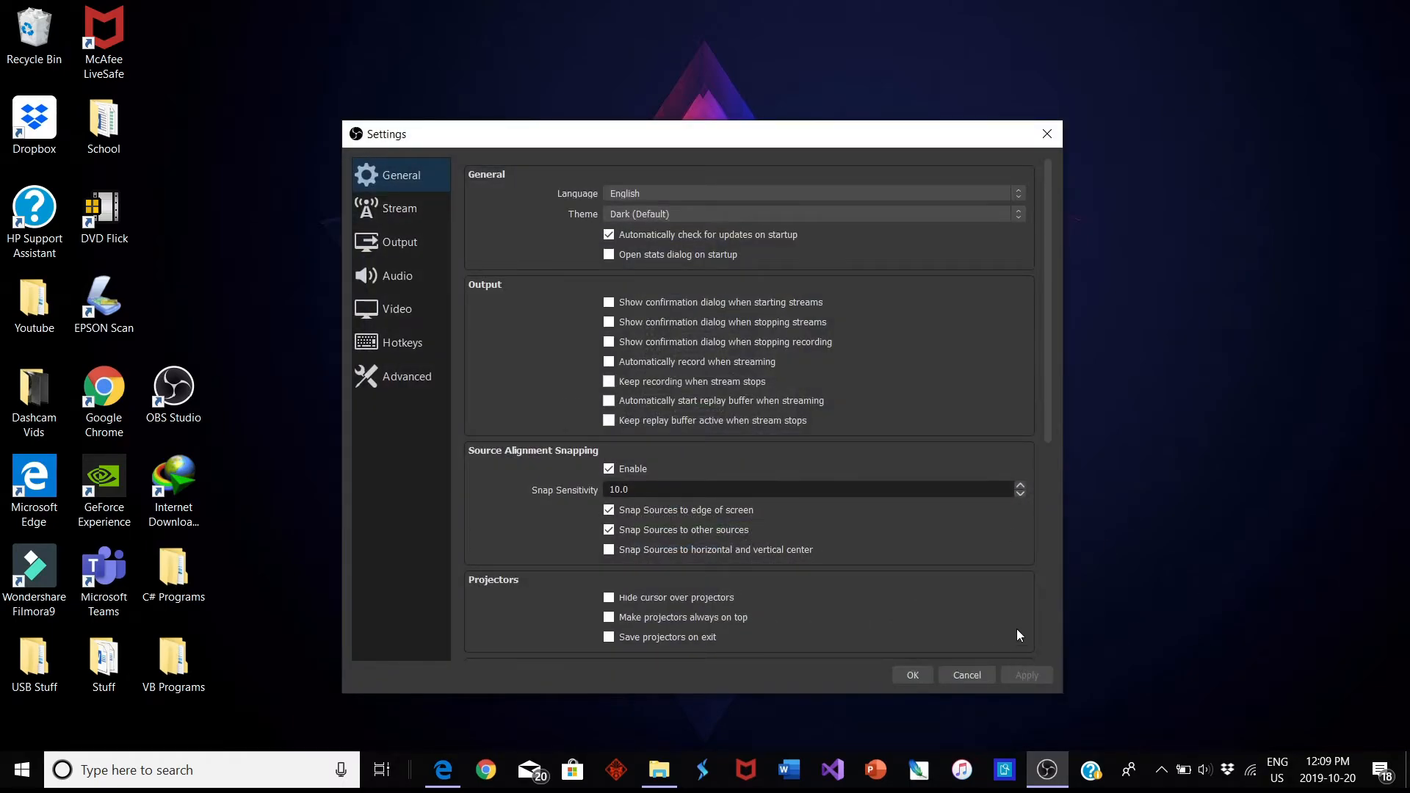
click(915, 681)
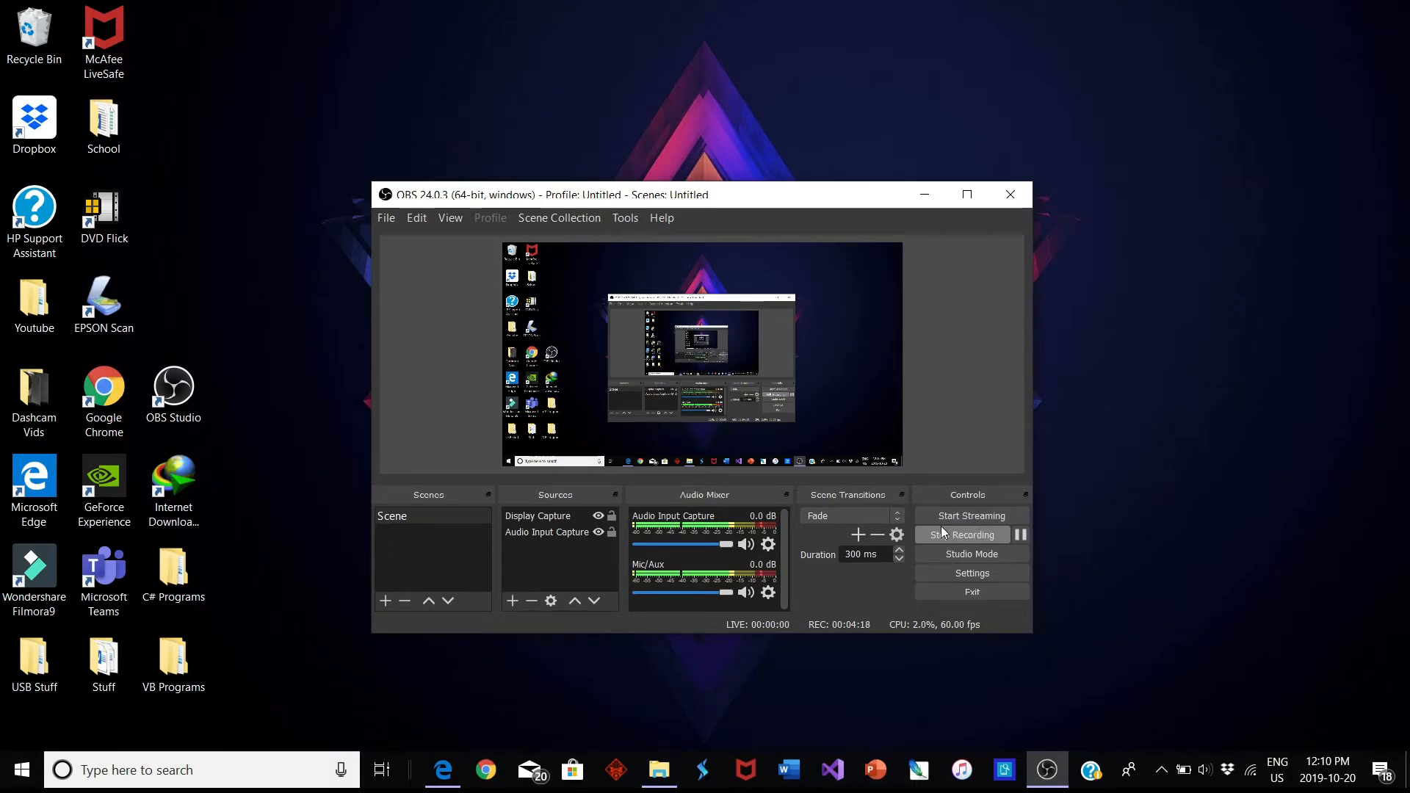
Examine the options available for the preview area, including those for adding a source, and dismiss them without choosing any
click(736, 355)
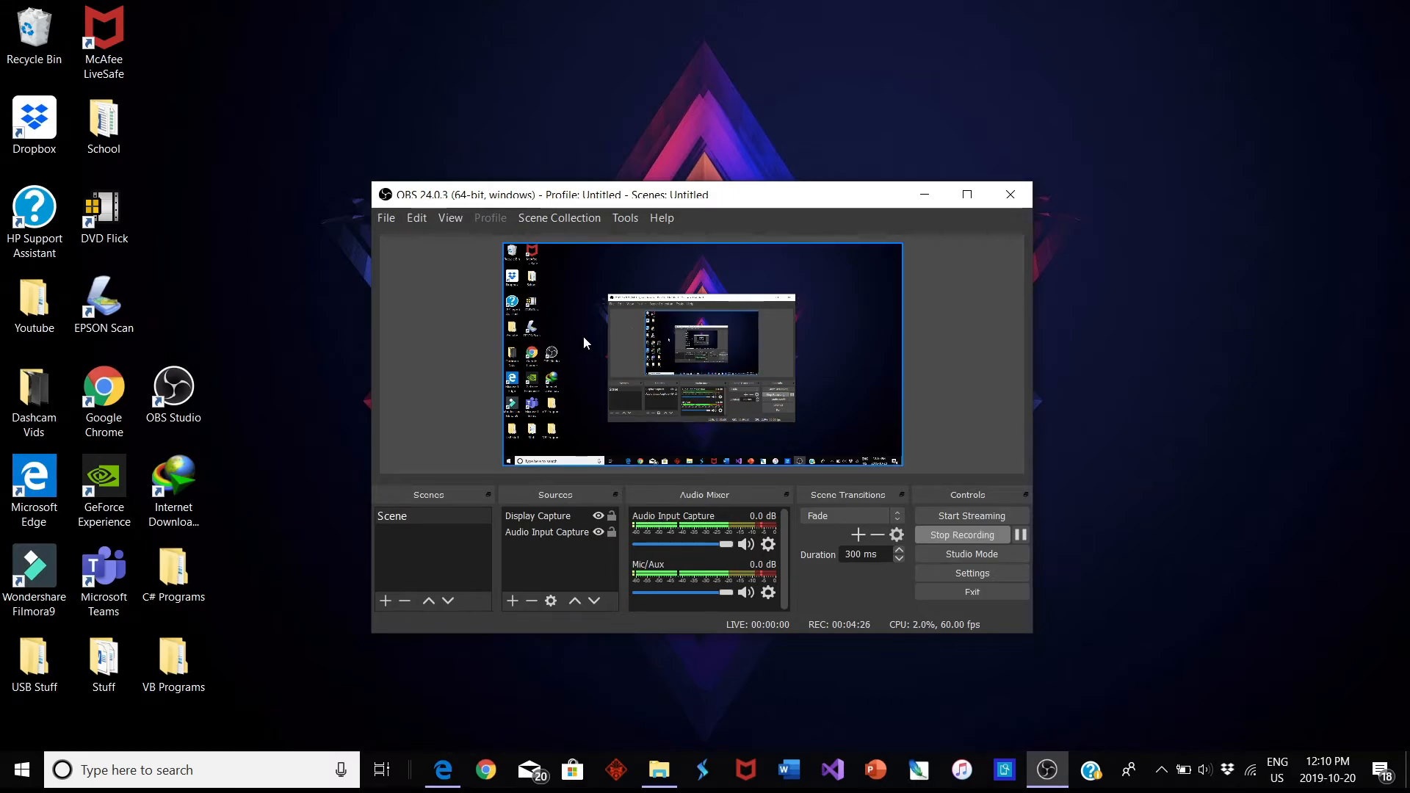
right_click(661, 335)
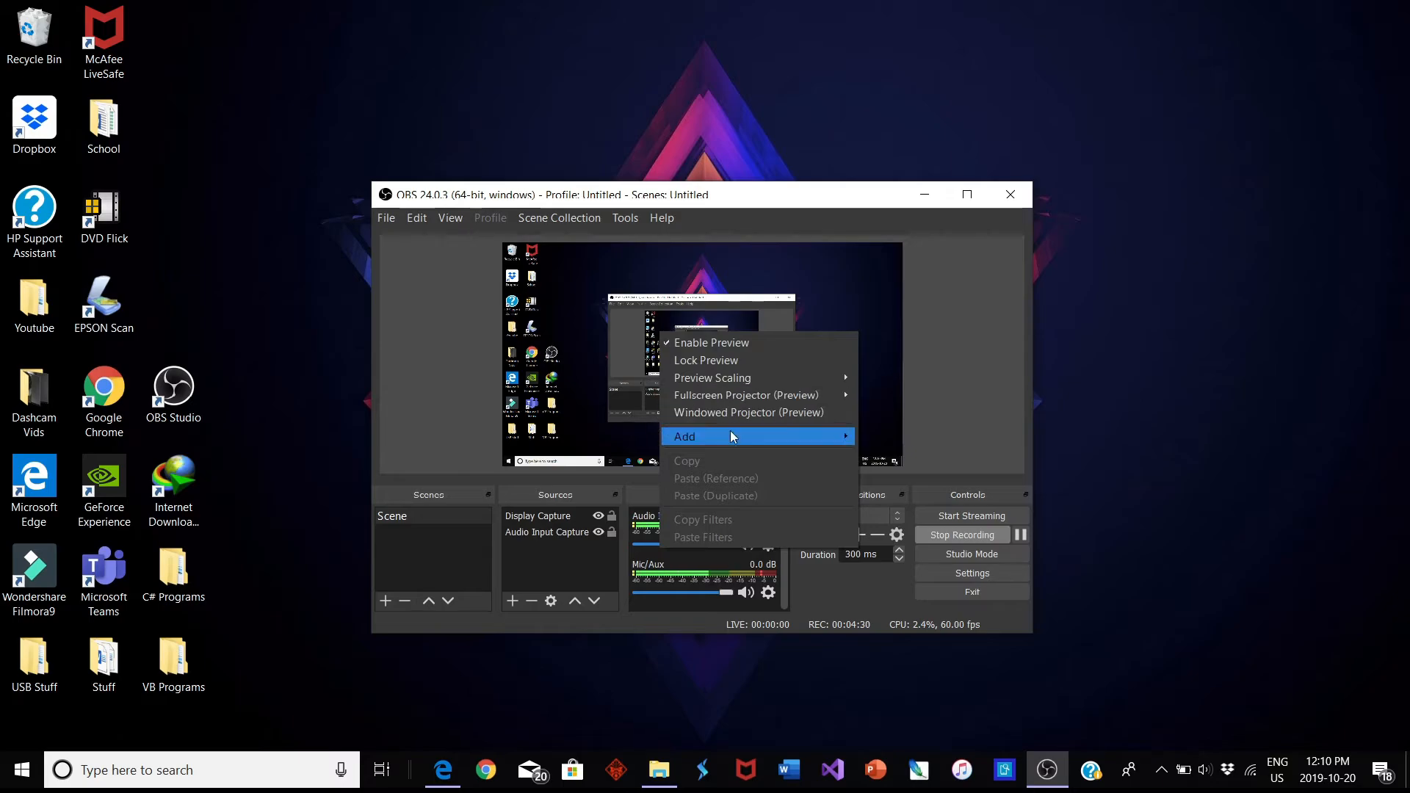
right_click(518, 314)
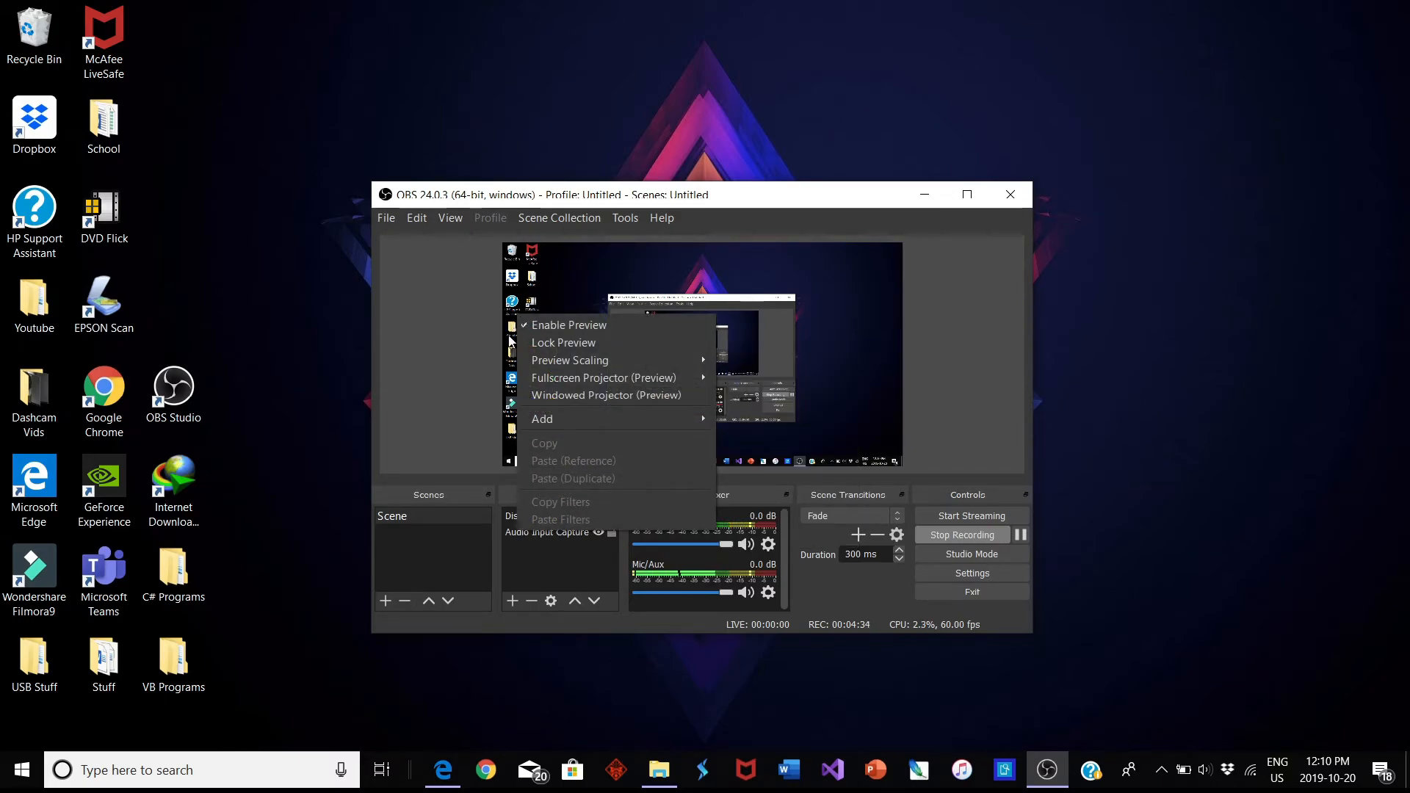
click(391, 350)
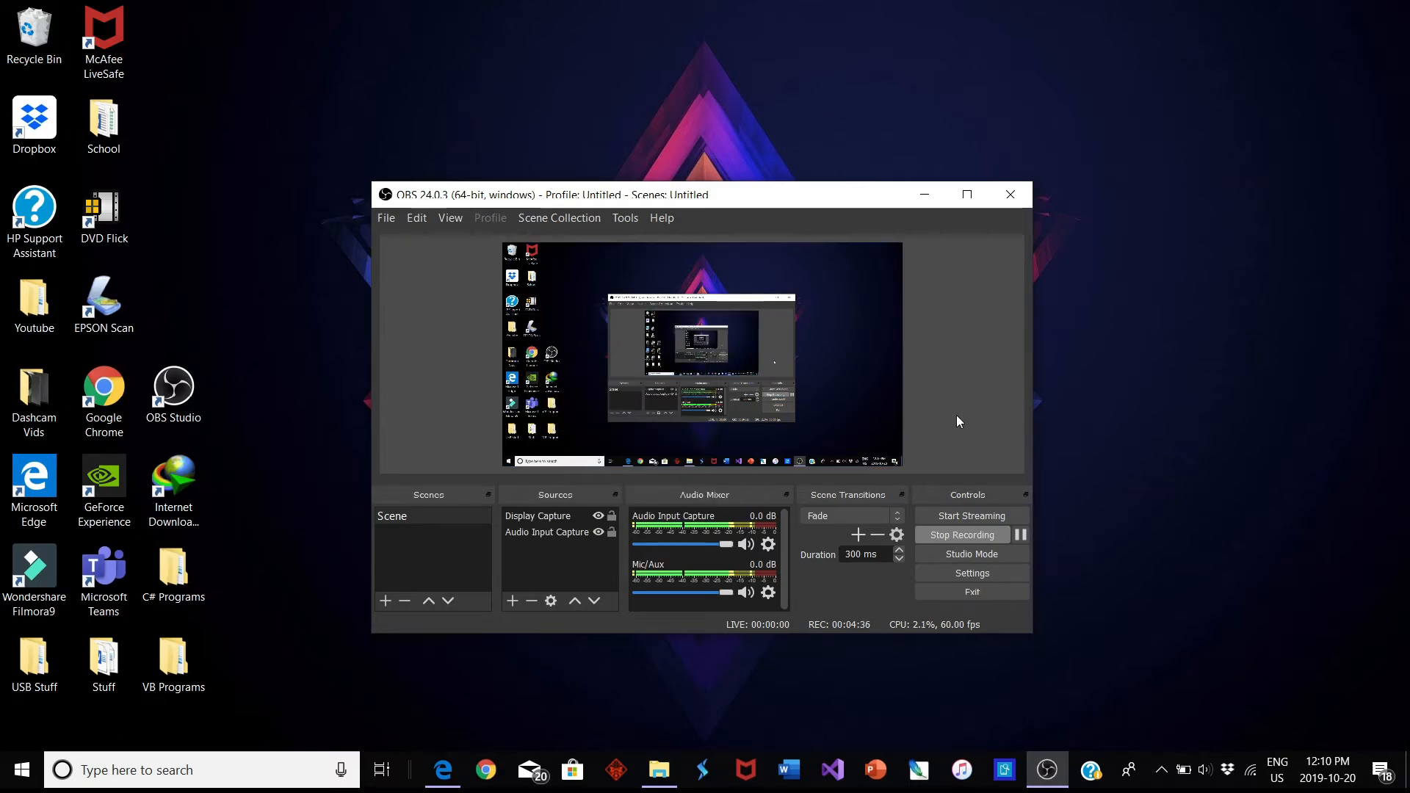